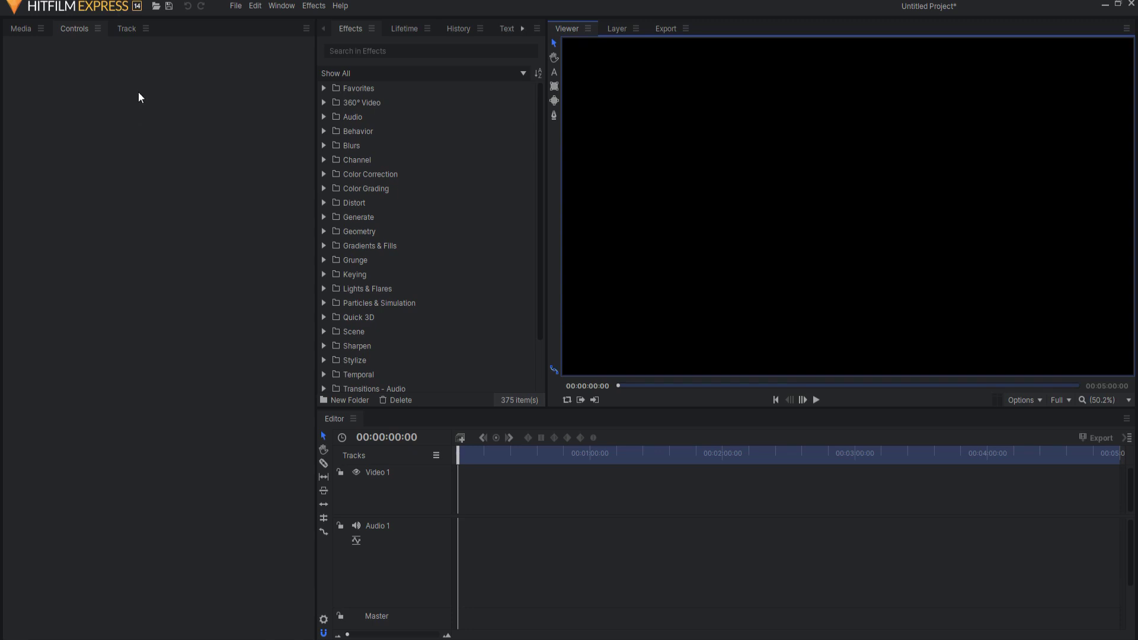
Create Composite Shot 1 and add a white plane layer to it
{"action": "left_click", "coordinate": [20, 29]}
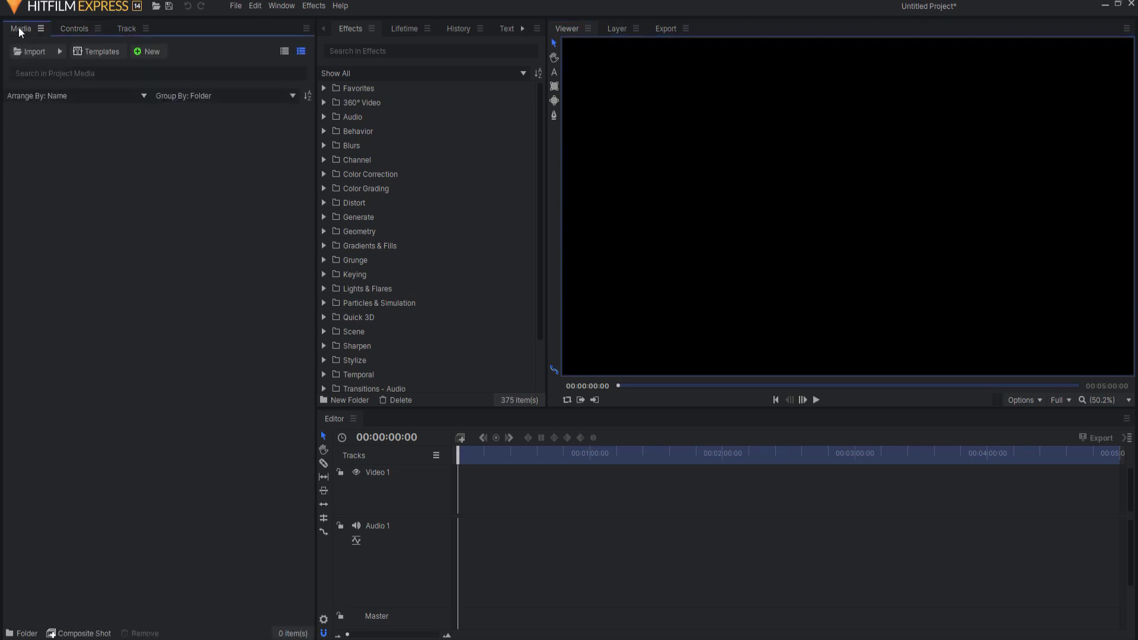
{"action": "left_click", "coordinate": [81, 632]}
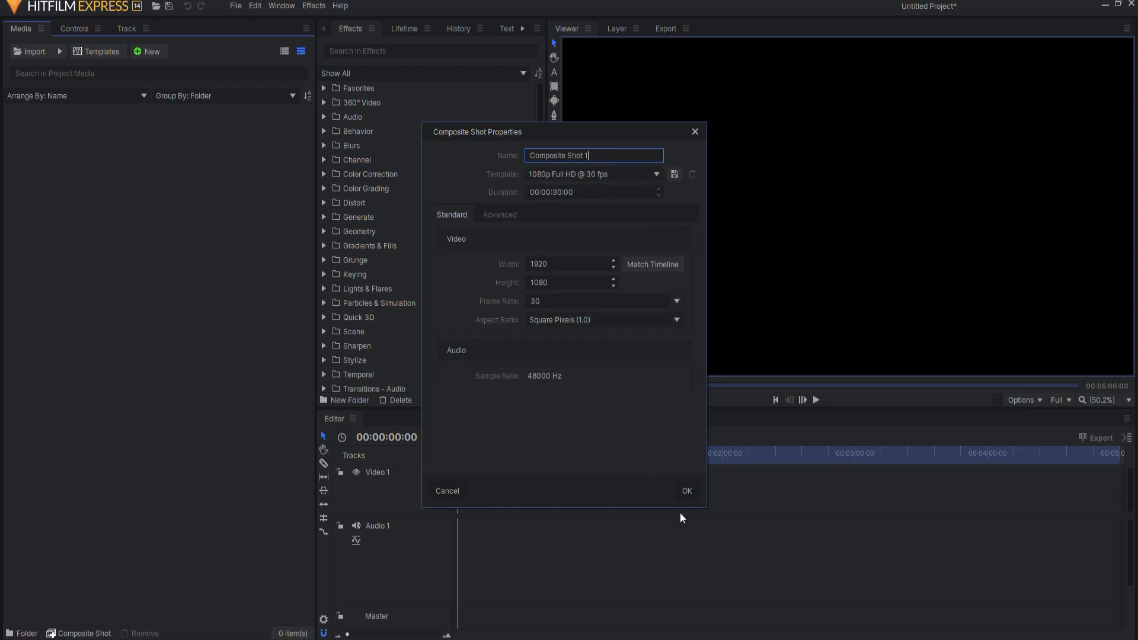
{"action": "left_click", "coordinate": [687, 490]}
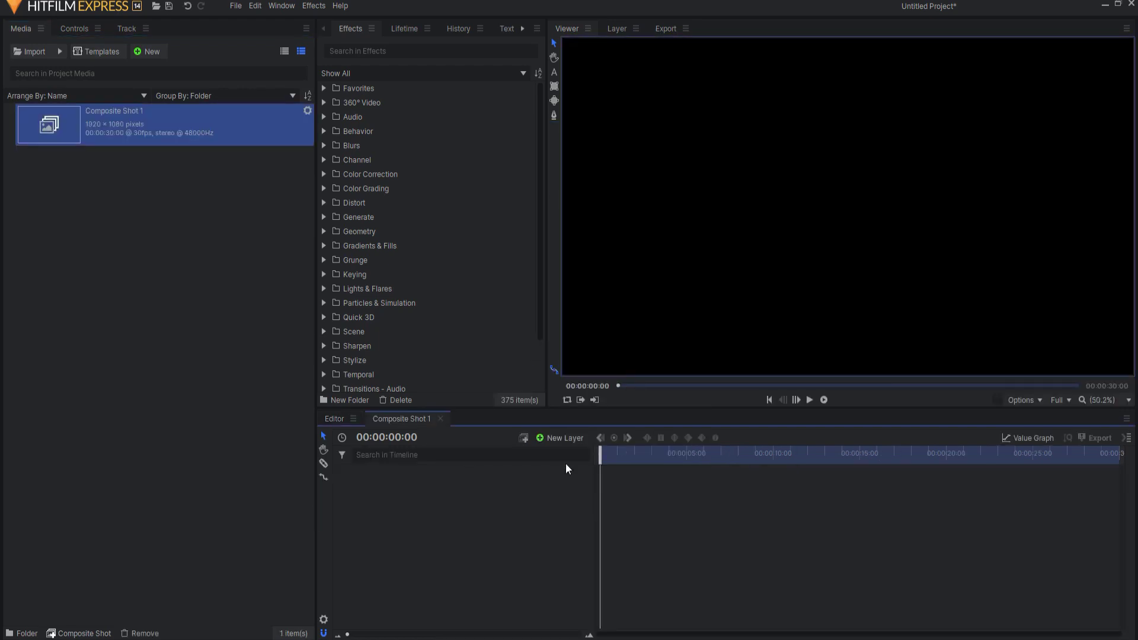
{"action": "left_click", "coordinate": [555, 439]}
{"action": "left_click", "coordinate": [556, 452]}
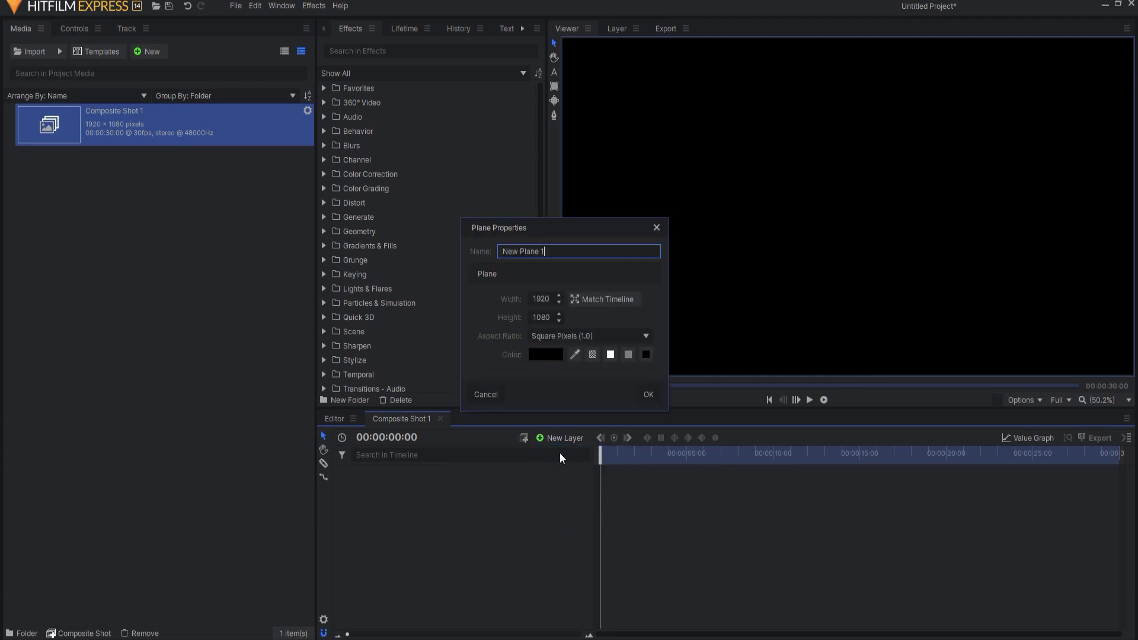
{"action": "left_click", "coordinate": [611, 356]}
{"action": "left_click", "coordinate": [648, 394]}
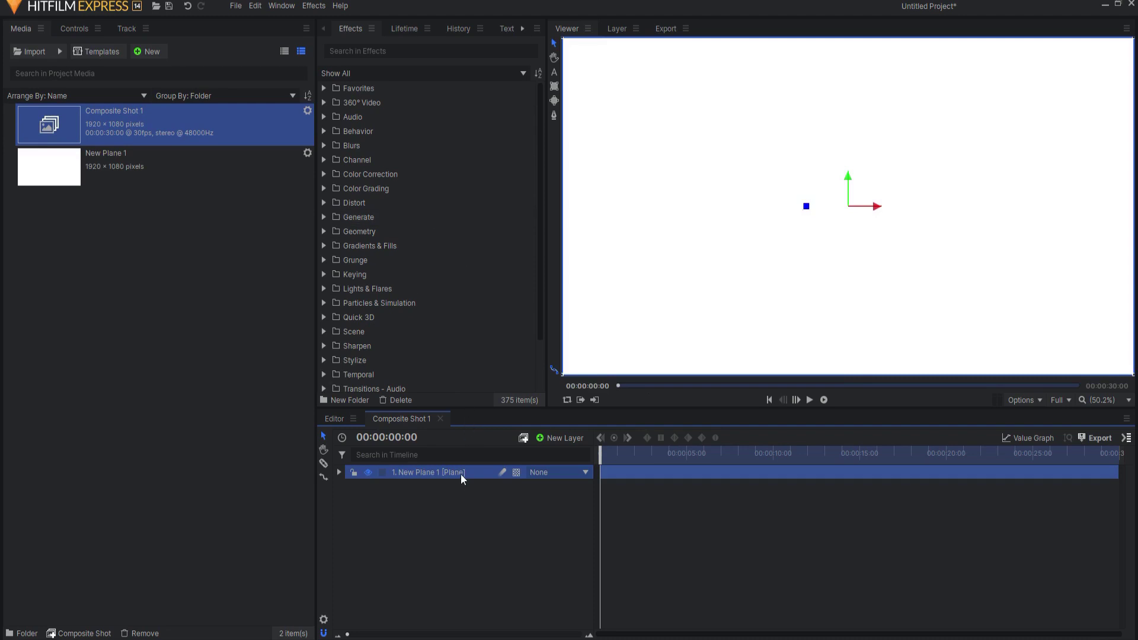
Find the Atomic Particle effect by searching 'atom' and apply it to New Plane 1
{"action": "left_click", "coordinate": [361, 51]}
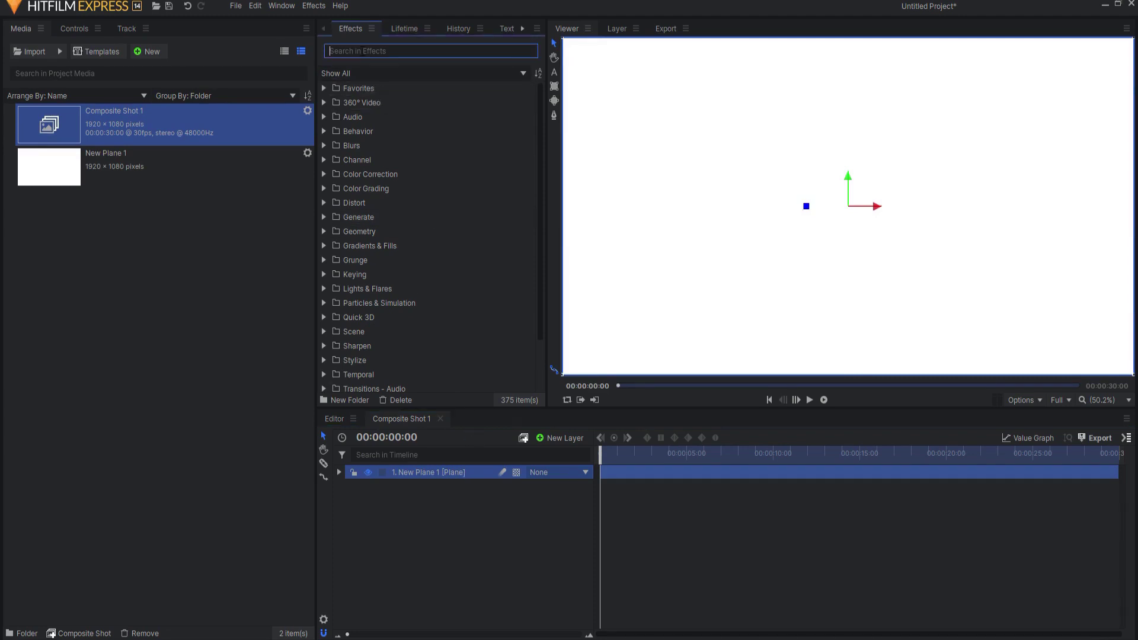
{"action": "type", "text": "ato"}
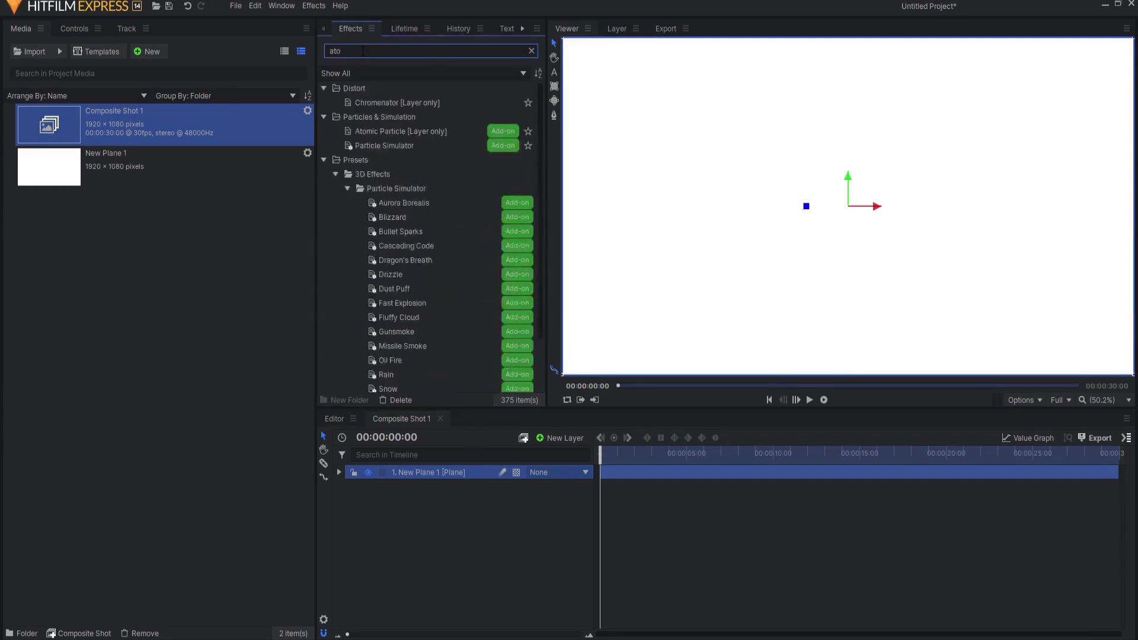
{"action": "type", "text": "m"}
{"action": "left_click", "coordinate": [384, 104]}
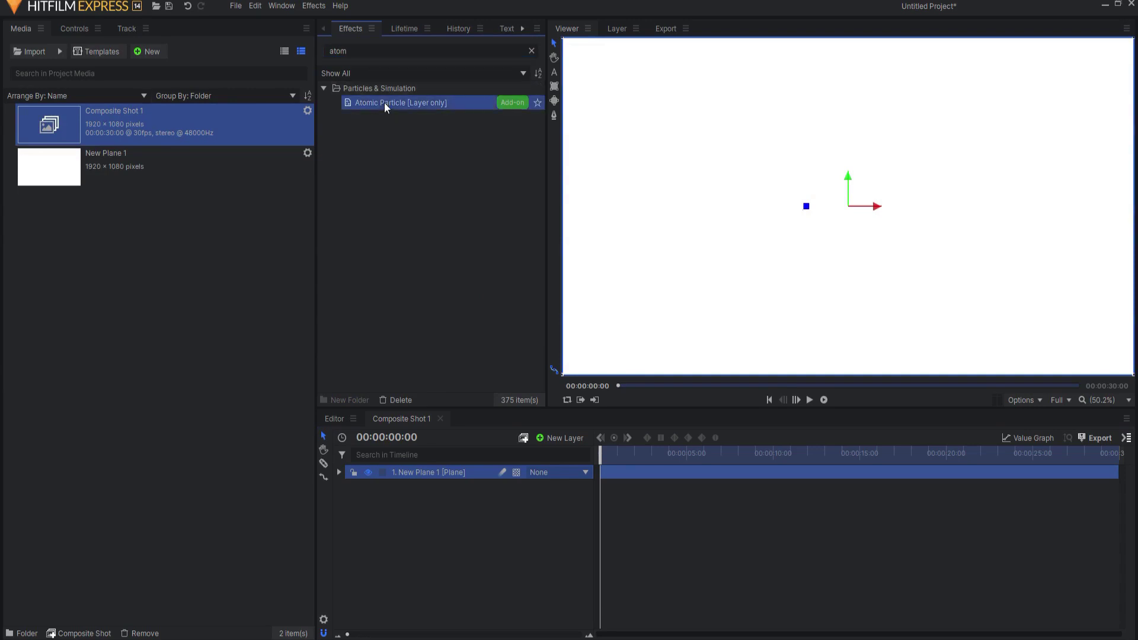
{"action": "left_click_drag", "start_coordinate": [431, 476], "coordinate": [429, 469]}
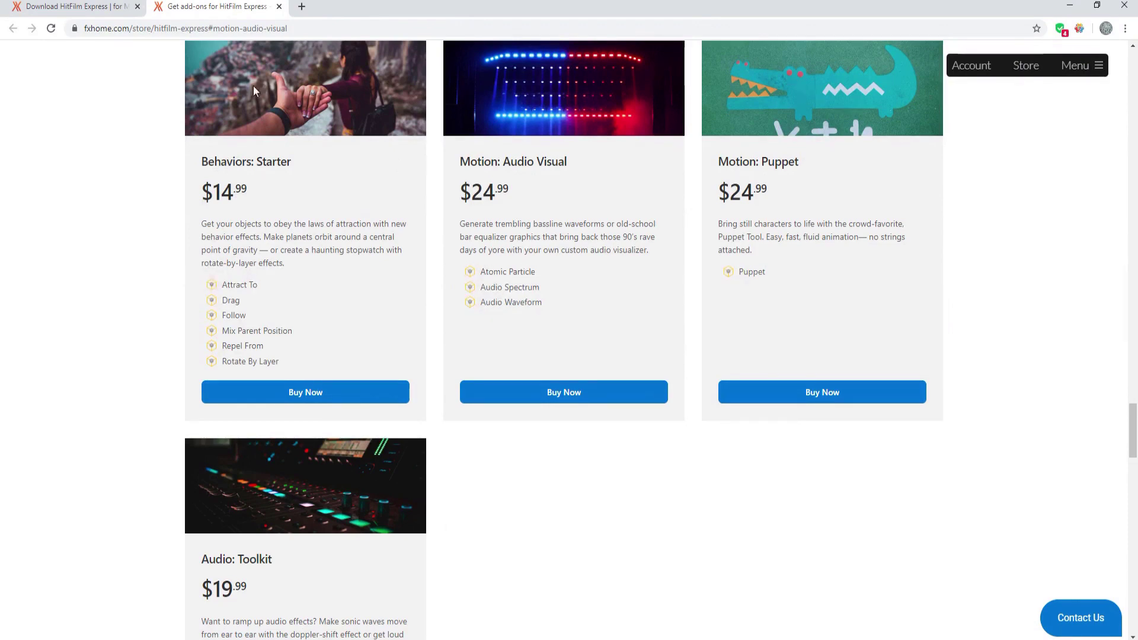
Show the Pay What You Want page with its Starter, Content Creator and VFX Artist packs
{"action": "left_click", "coordinate": [71, 7]}
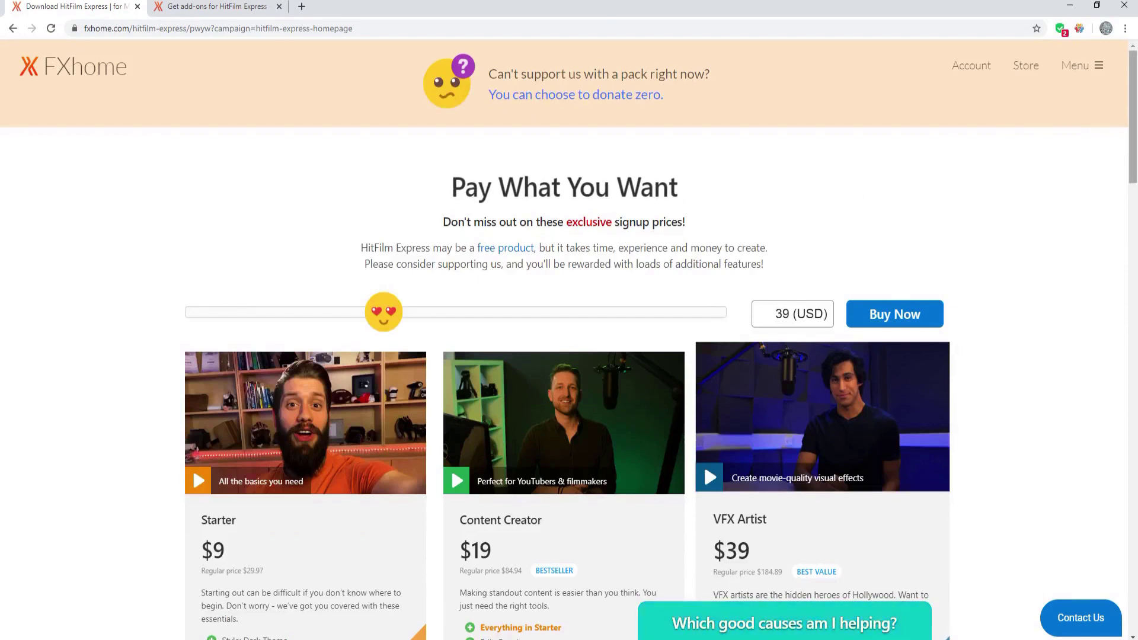
Locate Atomic Particle under Motion: Audio Visual in the VFX Artist add-ons, then close Chrome
{"action": "scroll", "coordinate": [703, 464], "scroll_direction": "down", "scroll_amount": 3}
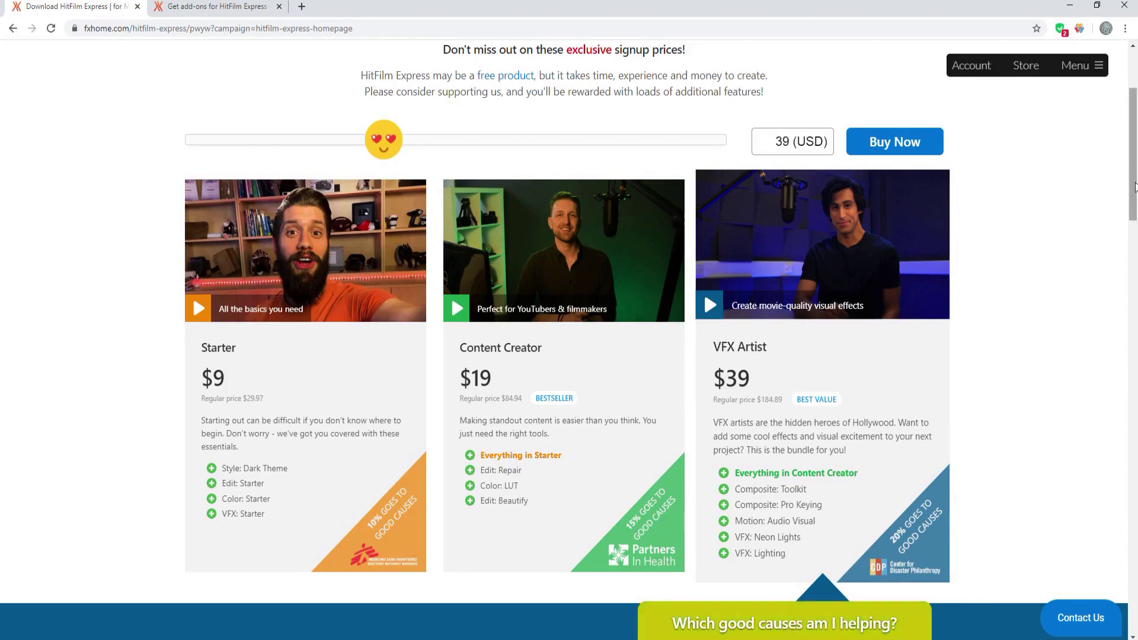
{"action": "scroll", "coordinate": [1069, 324], "scroll_direction": "down", "scroll_amount": 3}
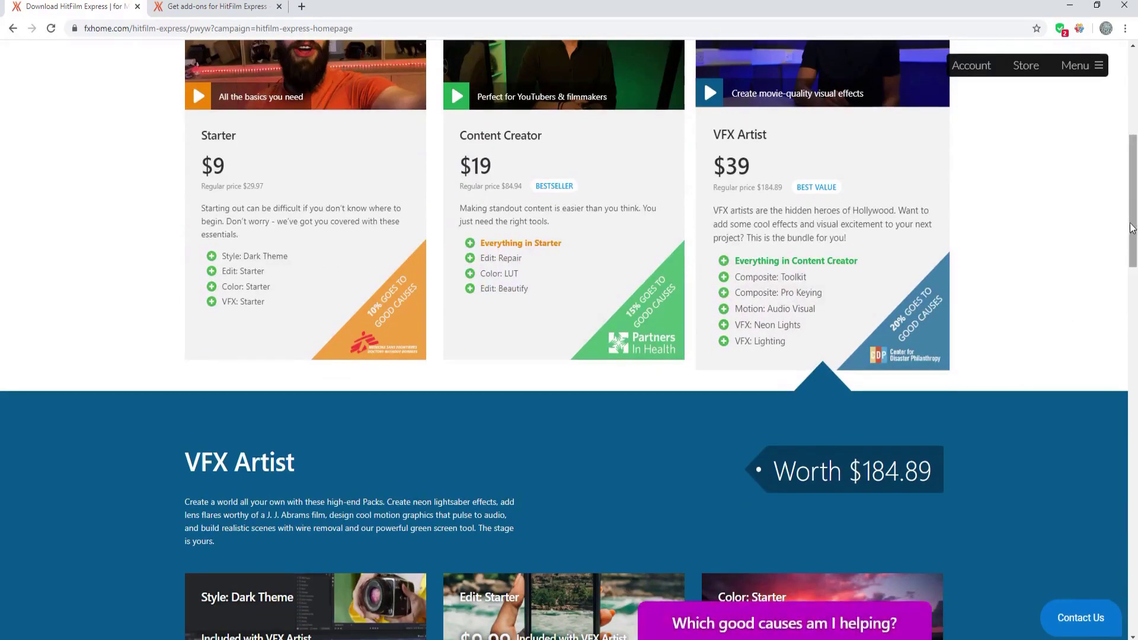
{"action": "left_click_drag", "start_coordinate": [1134, 235], "coordinate": [1092, 481]}
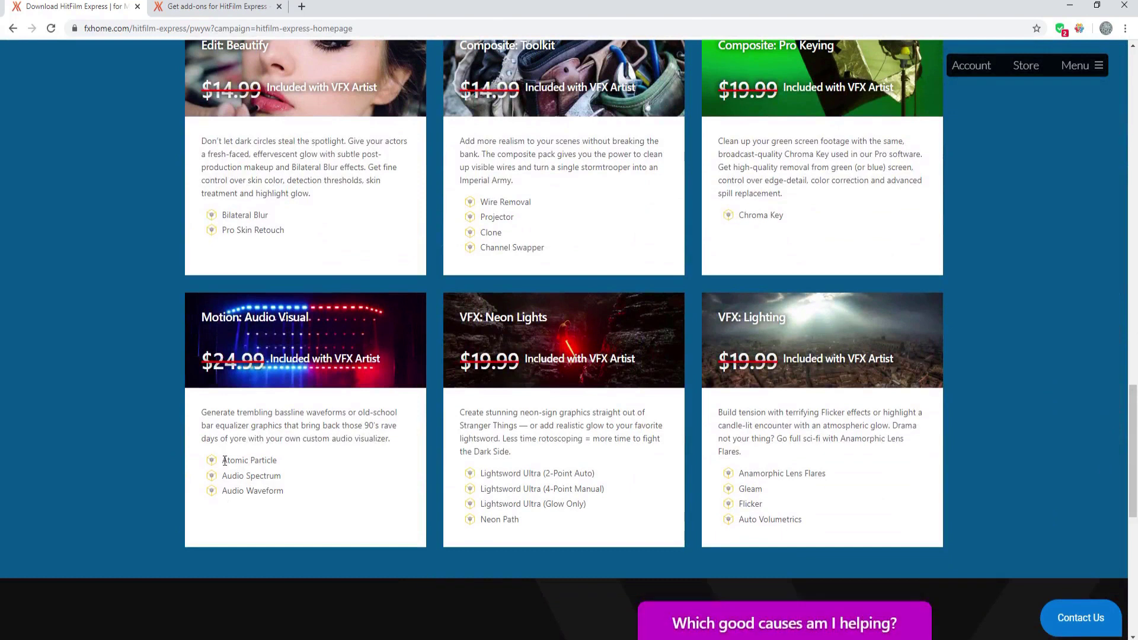
{"action": "left_click_drag", "start_coordinate": [224, 460], "coordinate": [282, 465]}
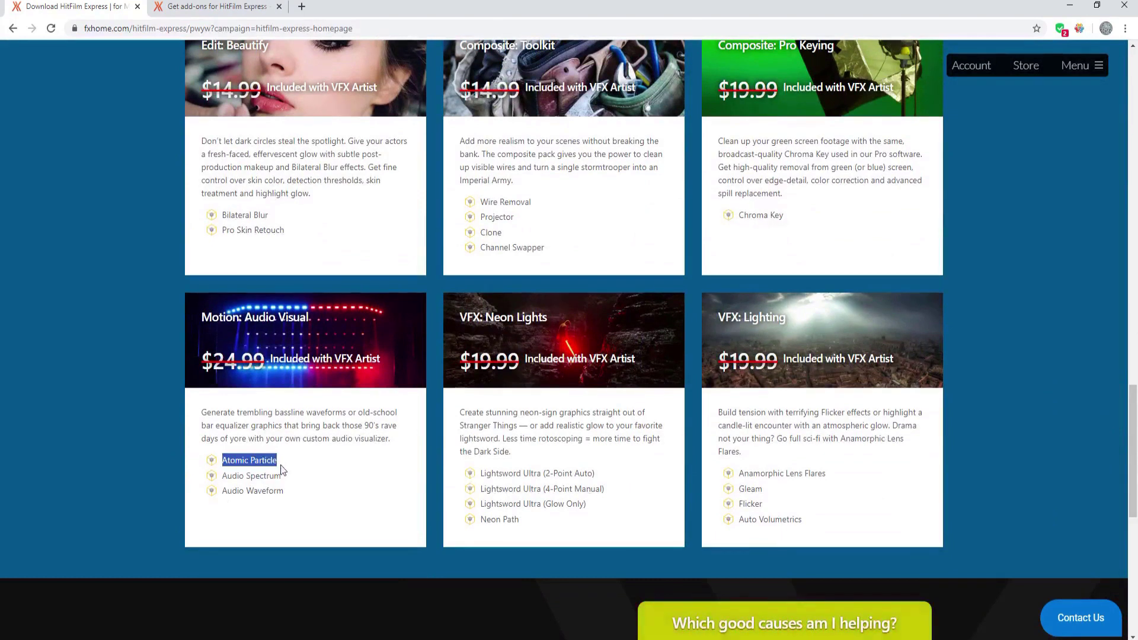
{"action": "left_click", "coordinate": [1111, 7]}
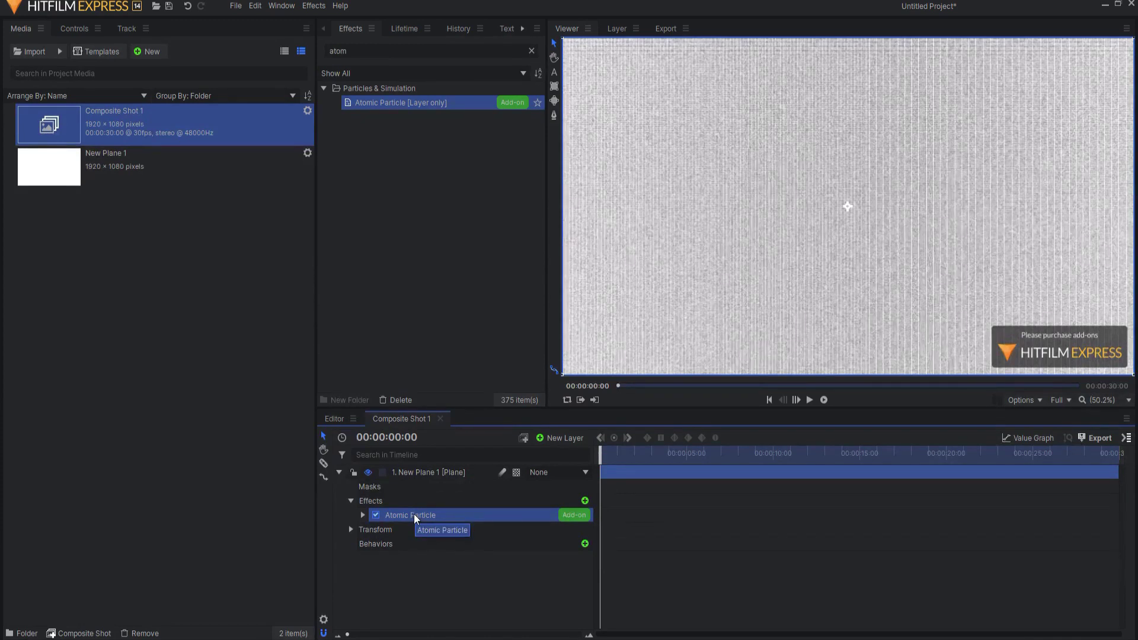
Set the Atomic Particle effect's preset to Starfield
{"action": "double_click", "coordinate": [414, 513]}
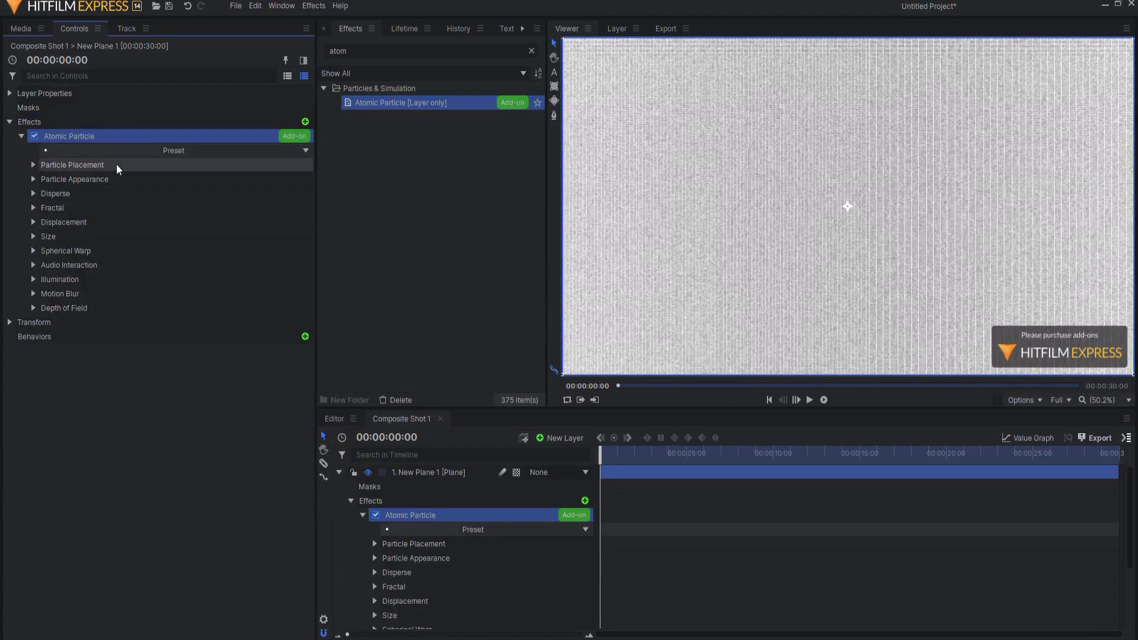
{"action": "left_click", "coordinate": [177, 149]}
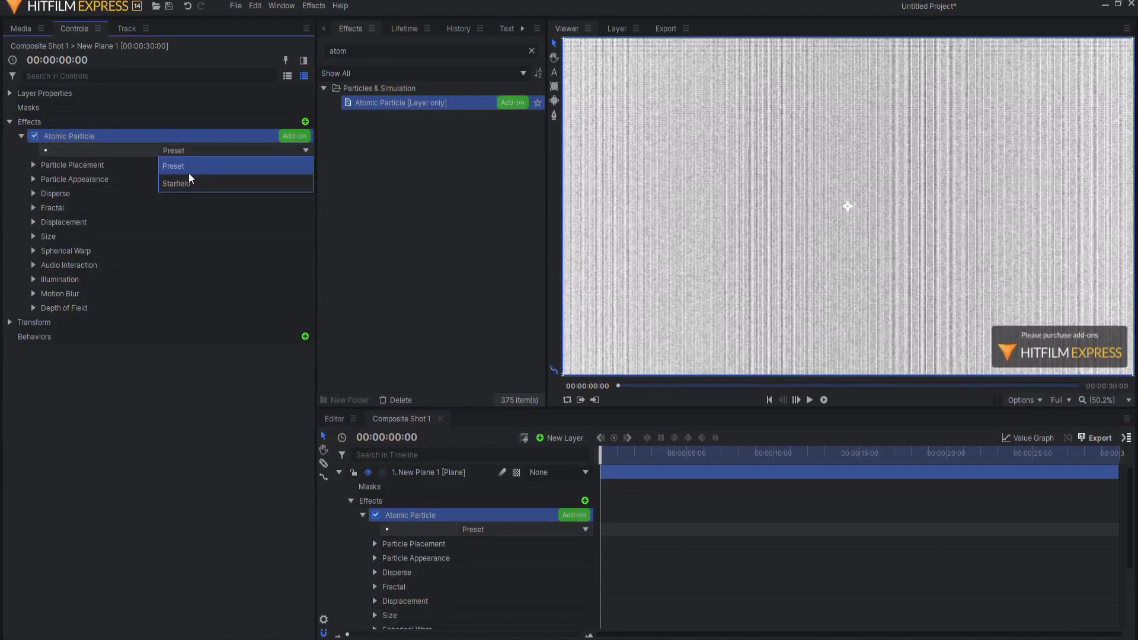
{"action": "left_click", "coordinate": [188, 173]}
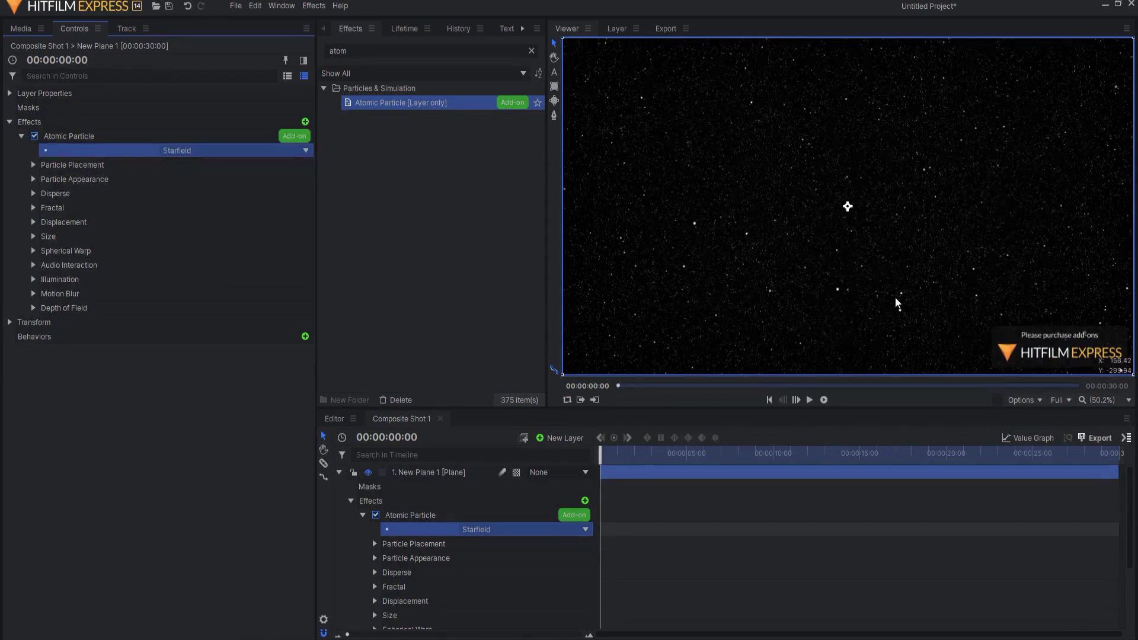
Add a New Point layer and make it 3D
{"action": "left_click", "coordinate": [567, 436]}
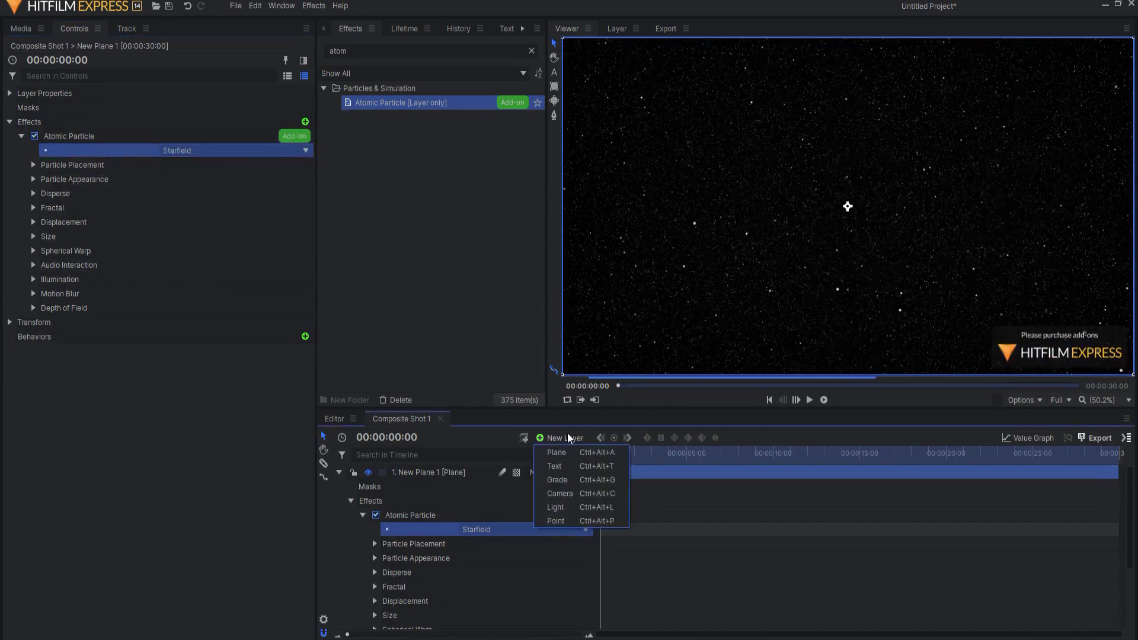
{"action": "left_click", "coordinate": [556, 518]}
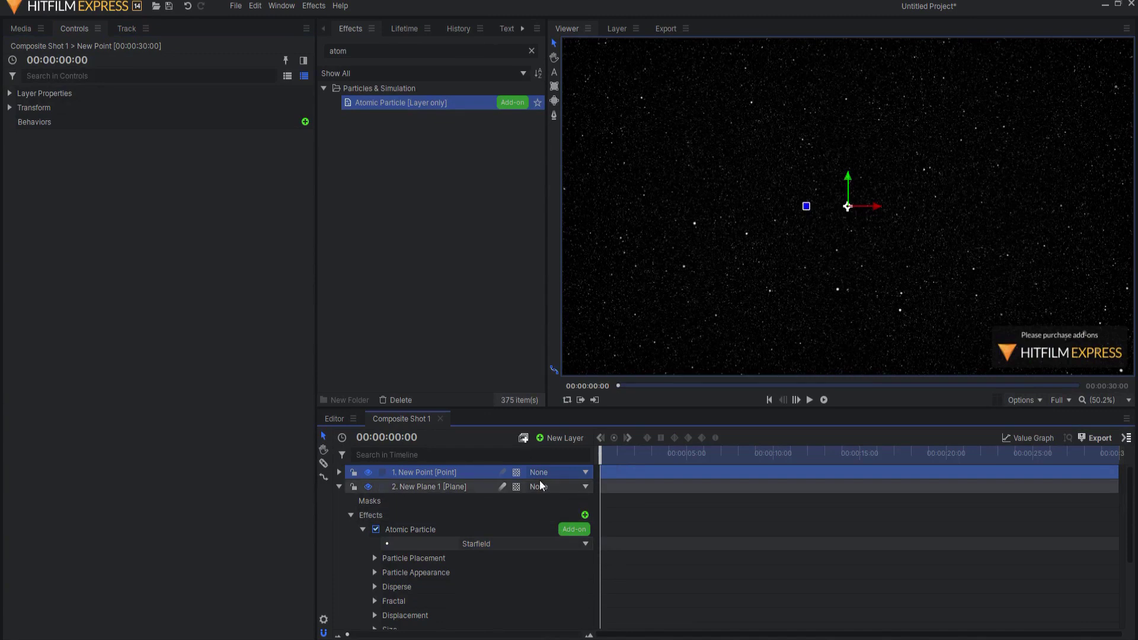
{"action": "left_click", "coordinate": [528, 499]}
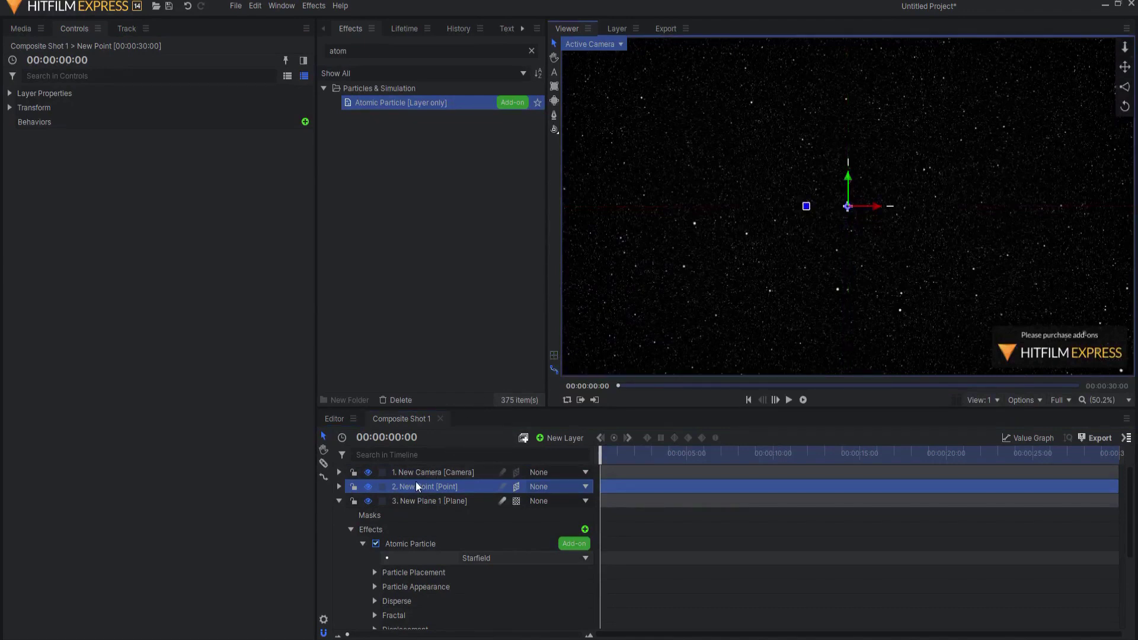
{"action": "left_click", "coordinate": [409, 542]}
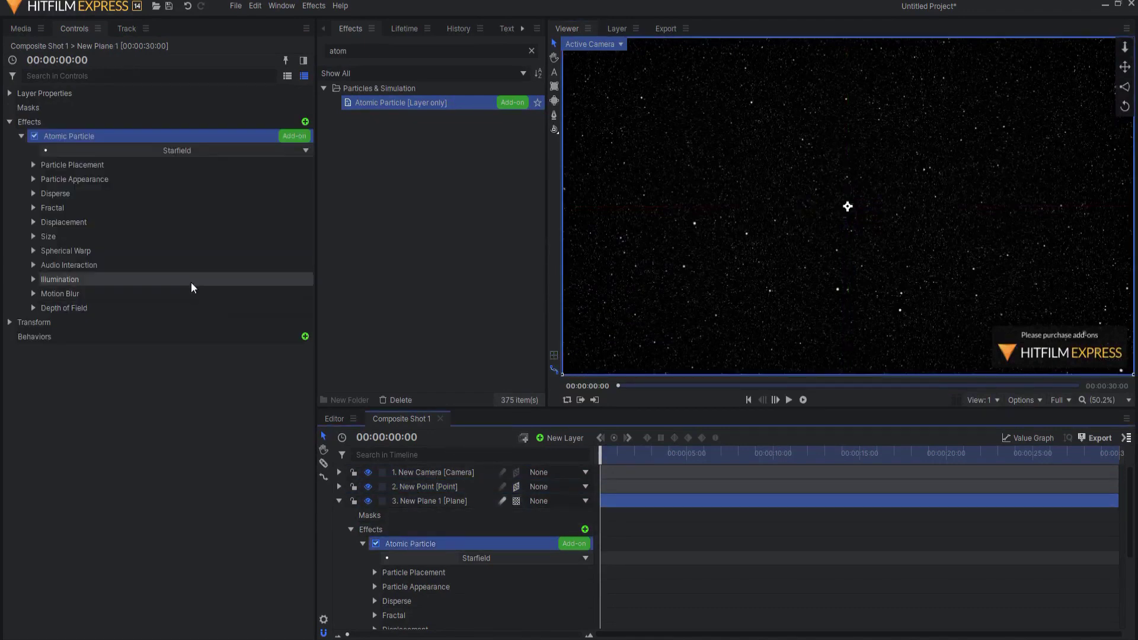
{"action": "left_click", "coordinate": [33, 166]}
{"action": "left_click", "coordinate": [46, 179]}
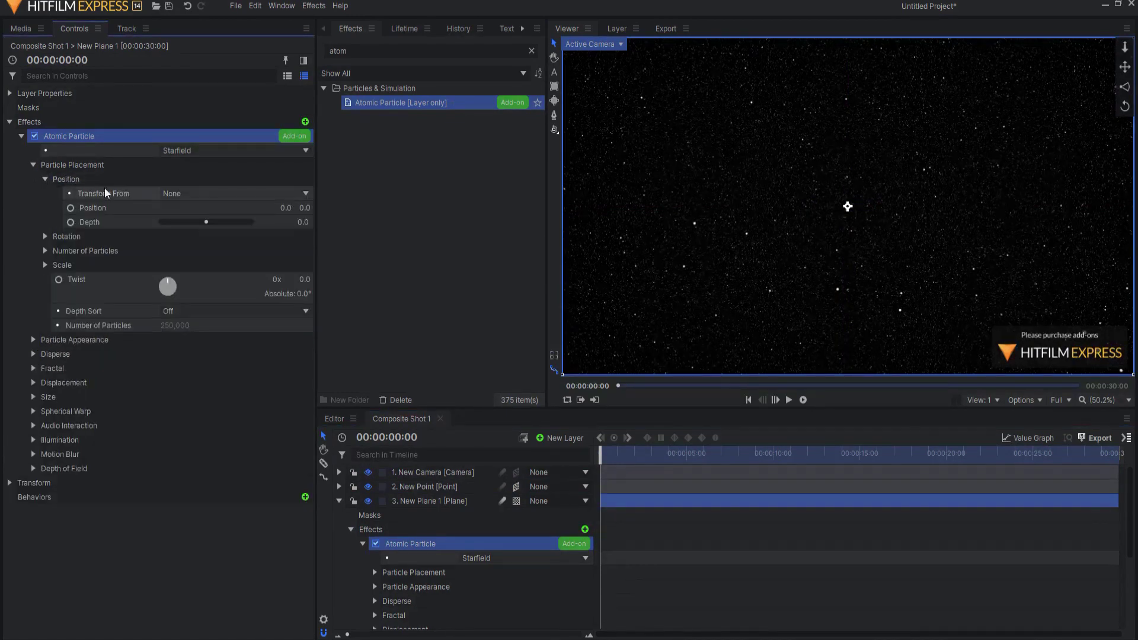
{"action": "left_click", "coordinate": [187, 193]}
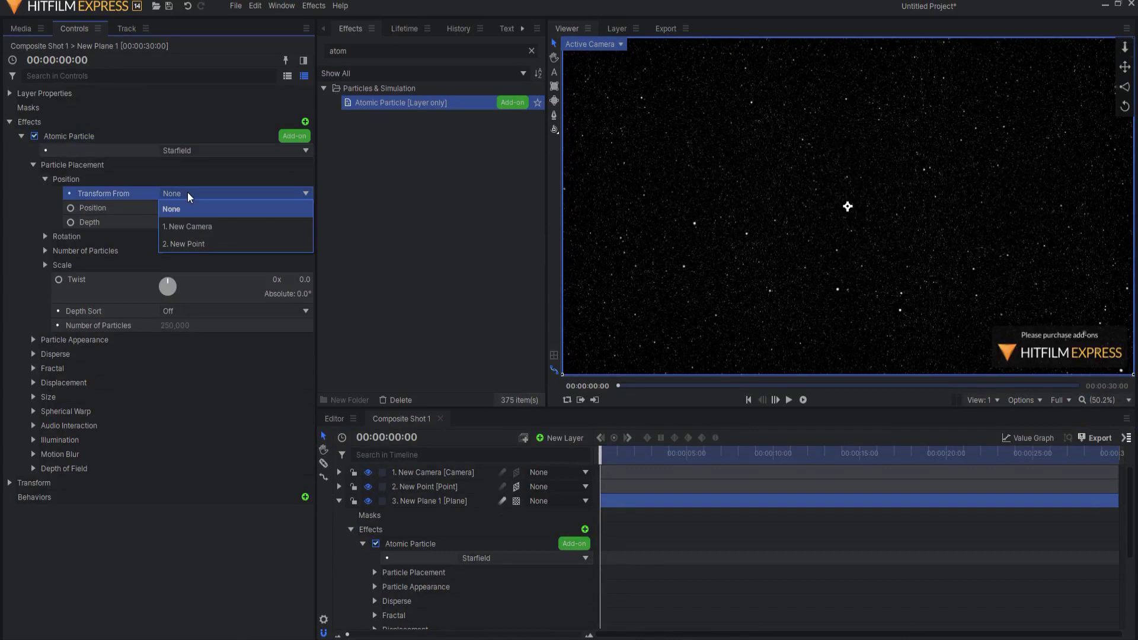
{"action": "left_click", "coordinate": [194, 244]}
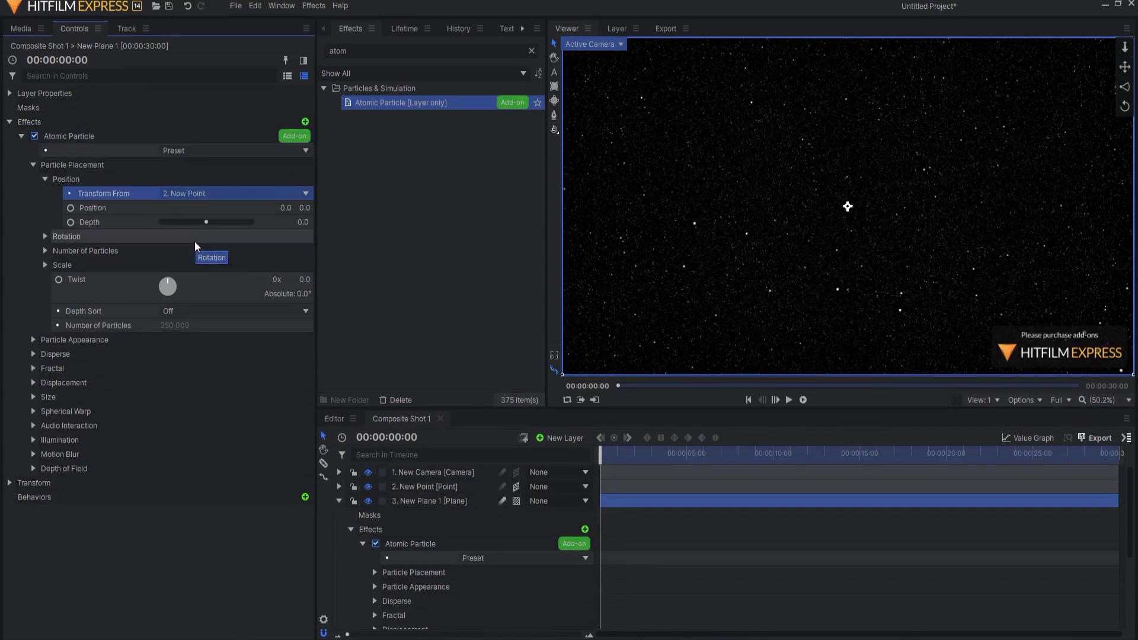
{"action": "left_click", "coordinate": [436, 485]}
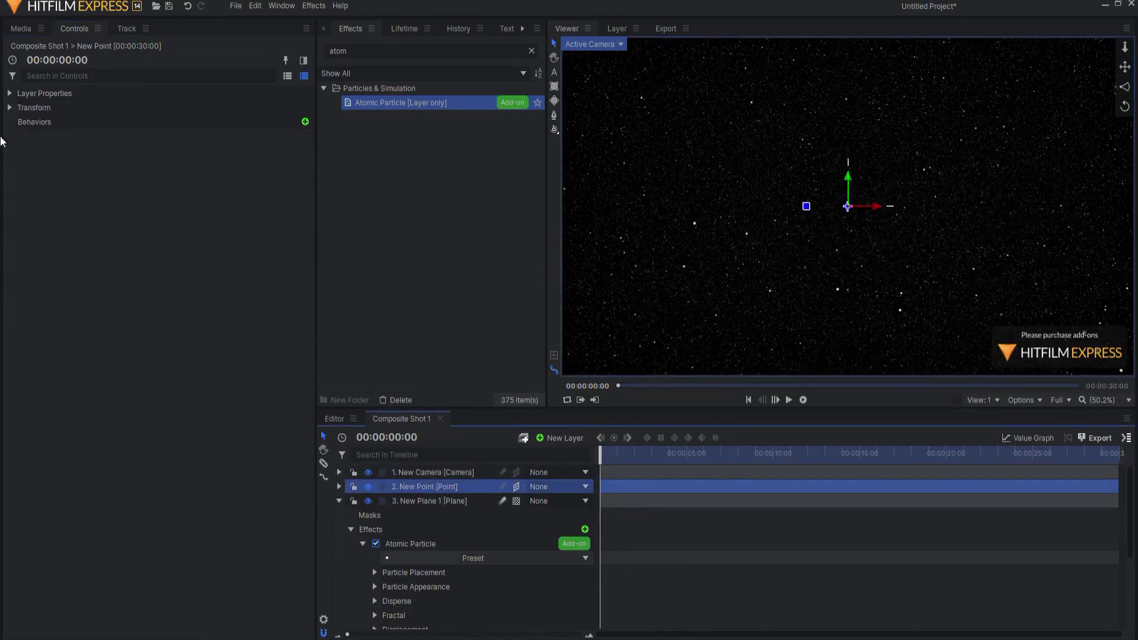
{"action": "left_click", "coordinate": [9, 108]}
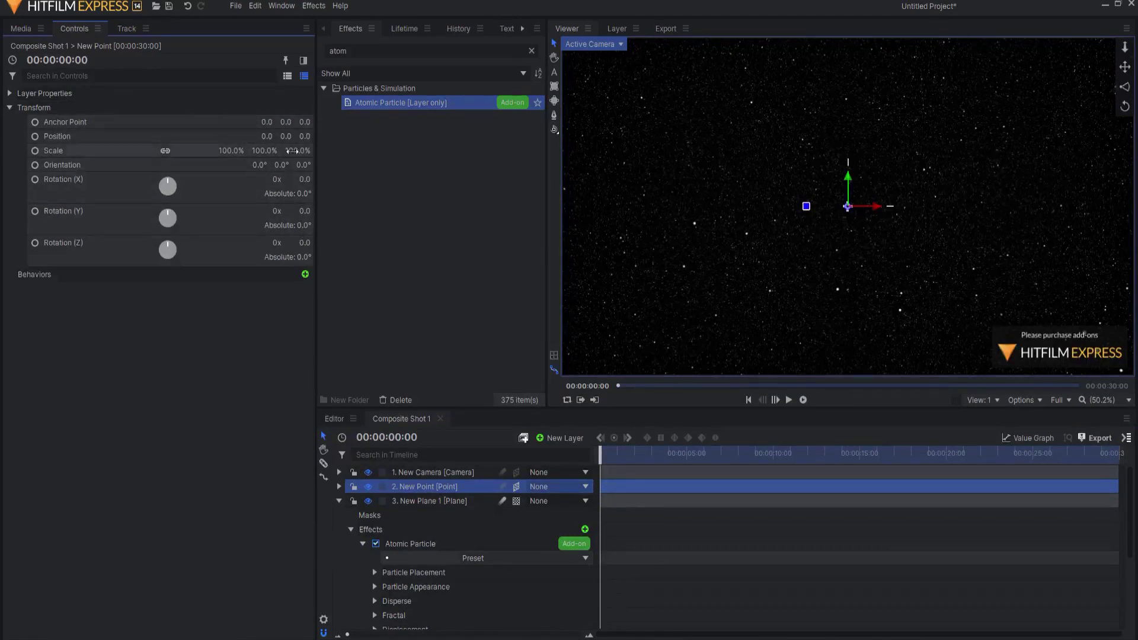
{"action": "left_click_drag", "start_coordinate": [305, 137], "coordinate": [331, 136]}
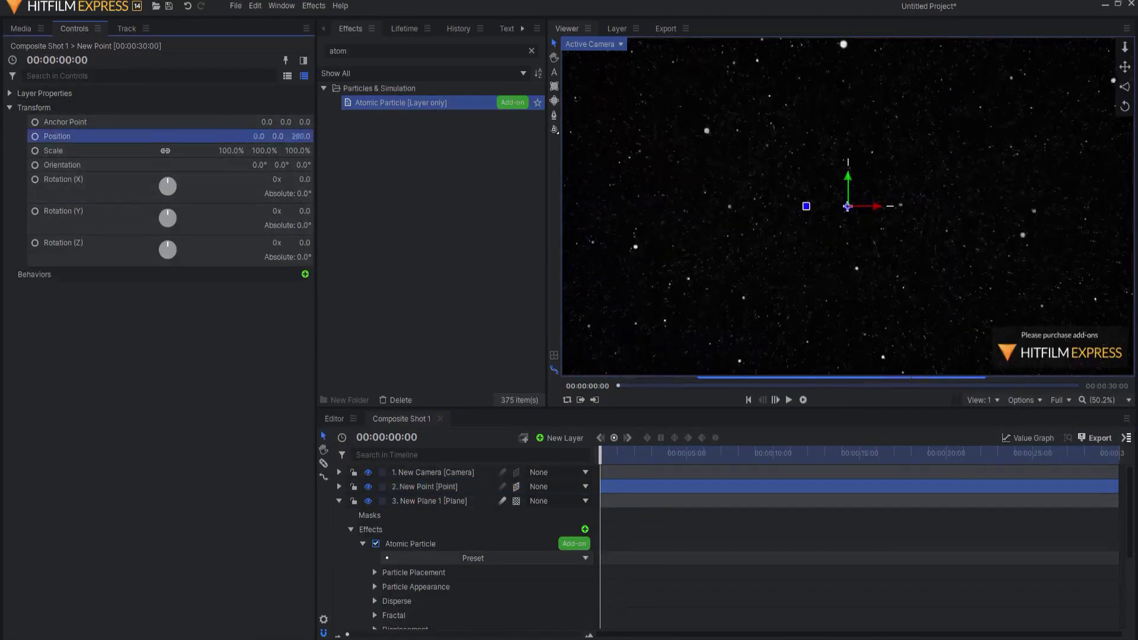
{"action": "left_click_drag", "start_coordinate": [299, 136], "coordinate": [252, 136]}
{"action": "right_click", "coordinate": [69, 133]}
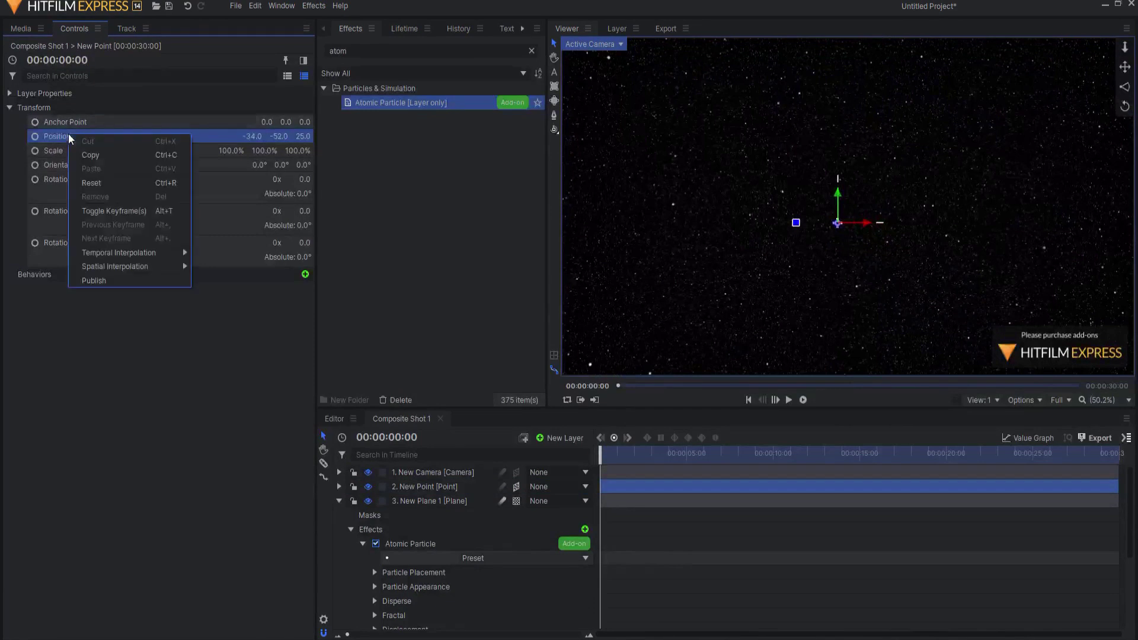
{"action": "left_click", "coordinate": [91, 182]}
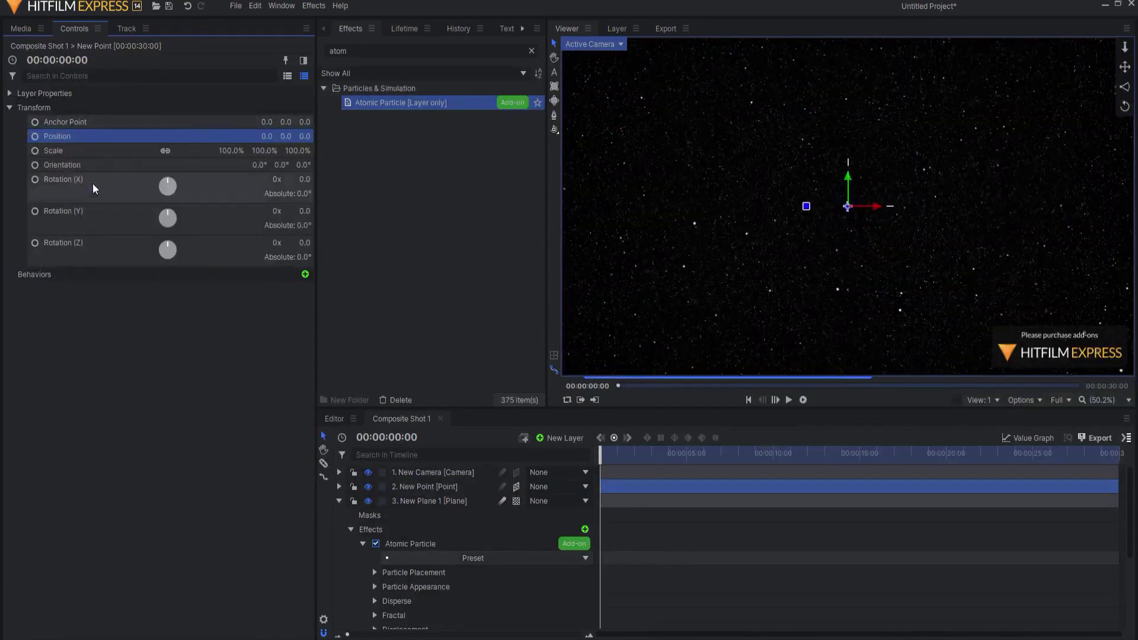
Keyframe New Camera's Position Z from 910.6 at the start to 589.6 at the shot's end
{"action": "left_click", "coordinate": [430, 471]}
{"action": "left_click", "coordinate": [10, 121]}
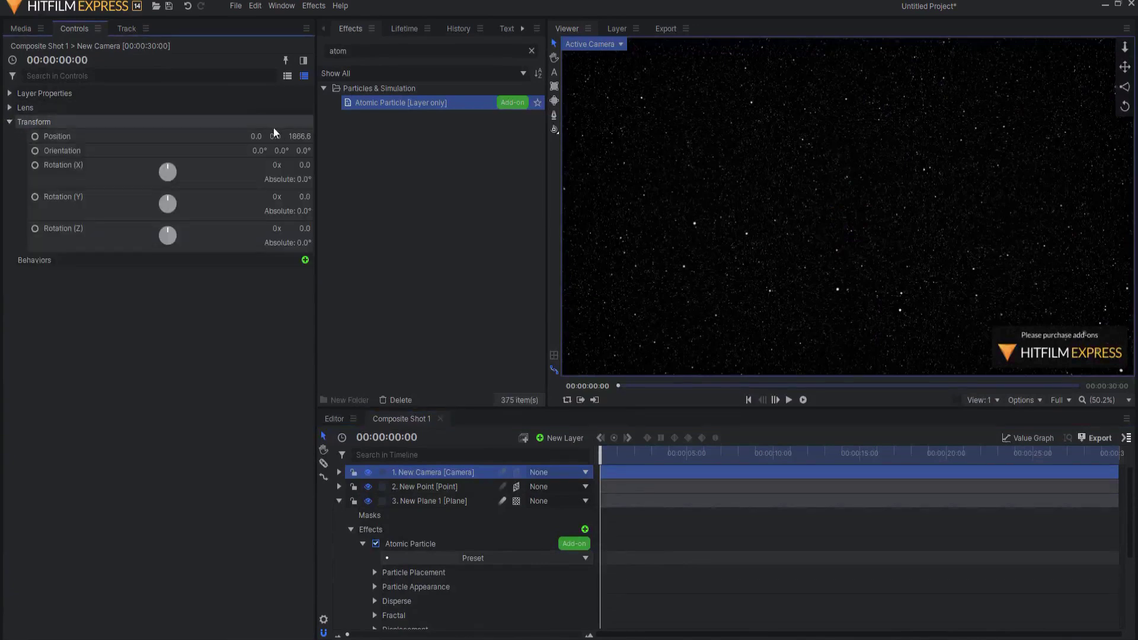
{"action": "left_click_drag", "start_coordinate": [299, 136], "coordinate": [231, 140]}
{"action": "left_click", "coordinate": [35, 136]}
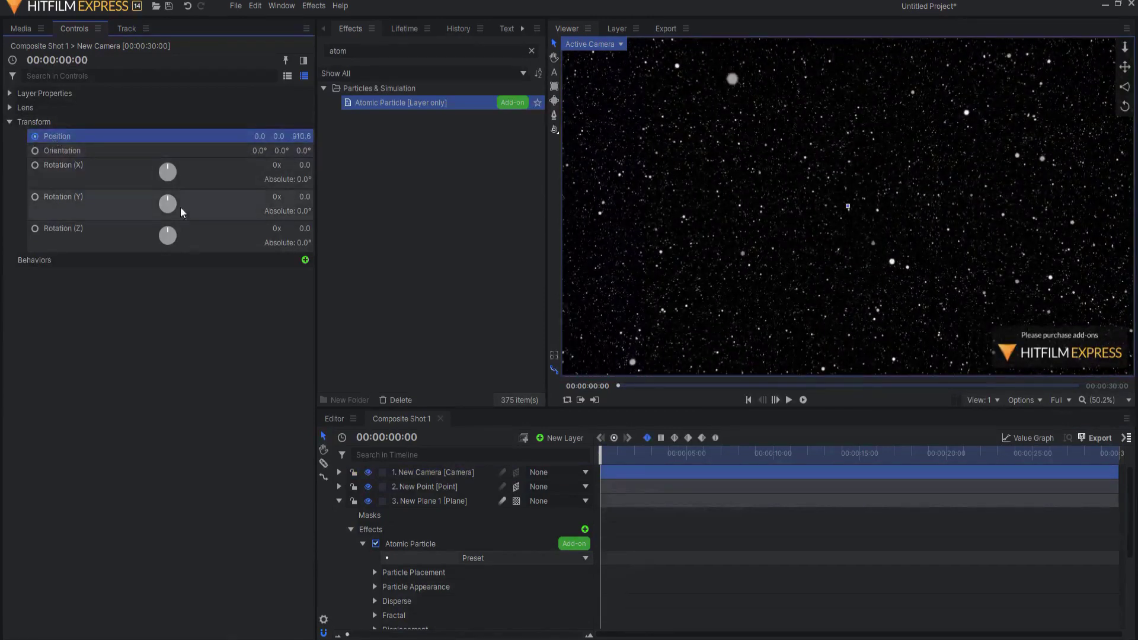
{"action": "left_click_drag", "start_coordinate": [601, 458], "coordinate": [1118, 456]}
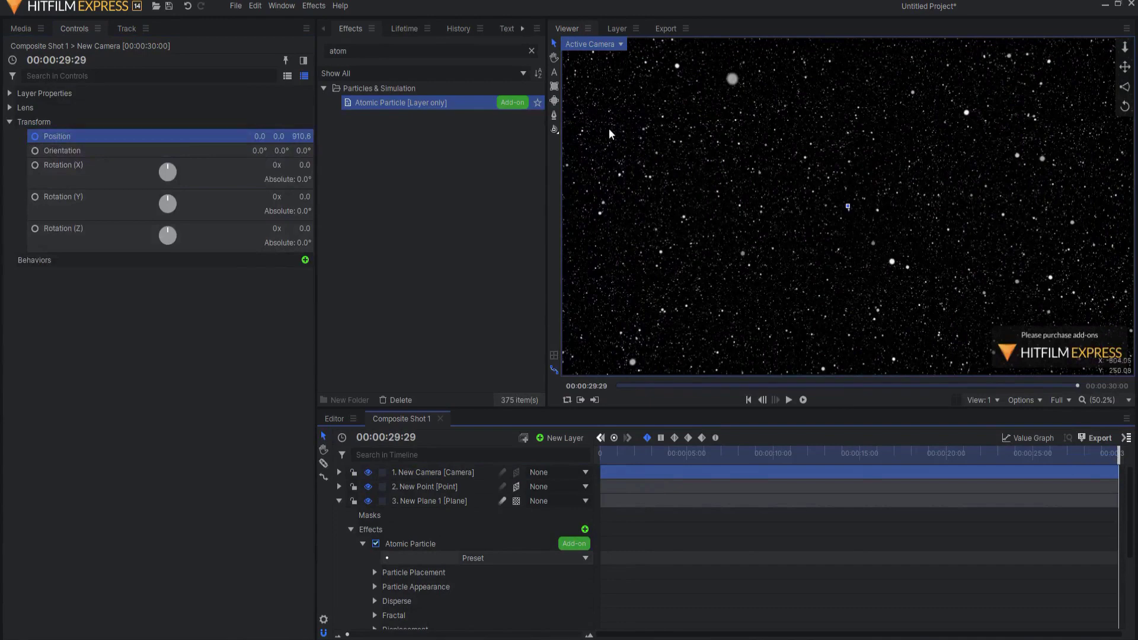
{"action": "left_click_drag", "start_coordinate": [301, 136], "coordinate": [213, 138]}
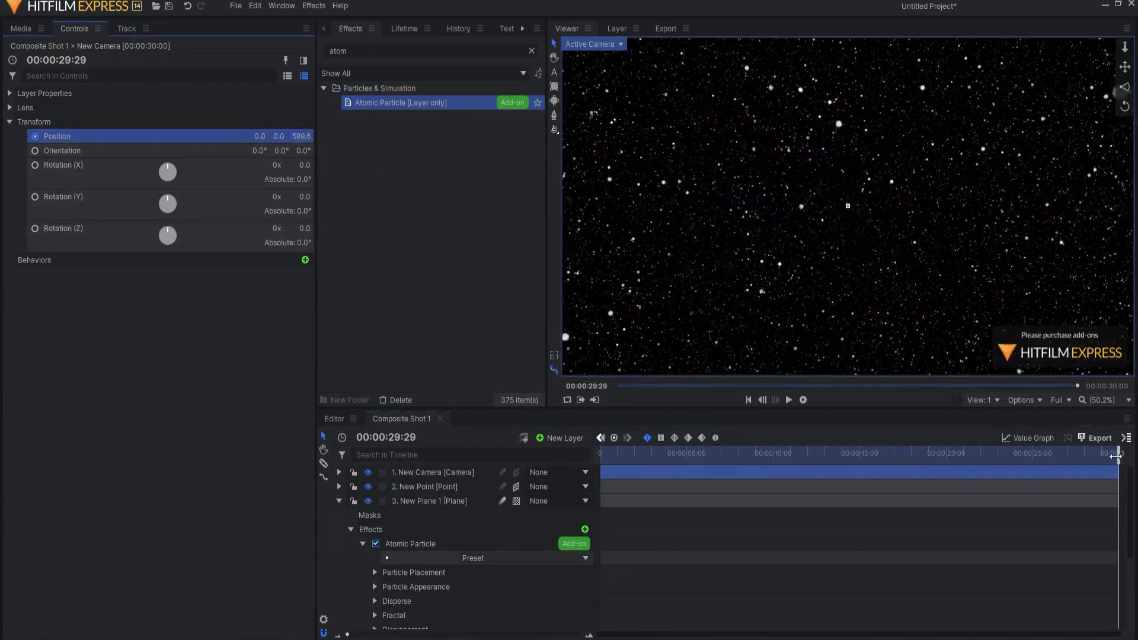
{"action": "left_click_drag", "start_coordinate": [1115, 456], "coordinate": [717, 461]}
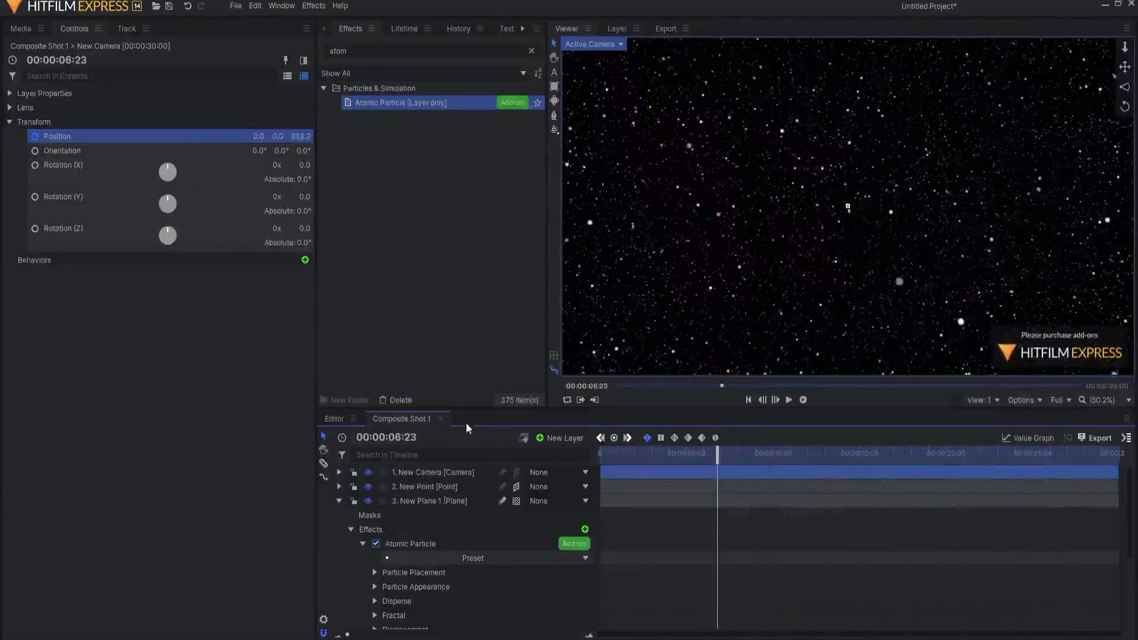
{"action": "left_click", "coordinate": [339, 501]}
{"action": "left_click", "coordinate": [420, 501]}
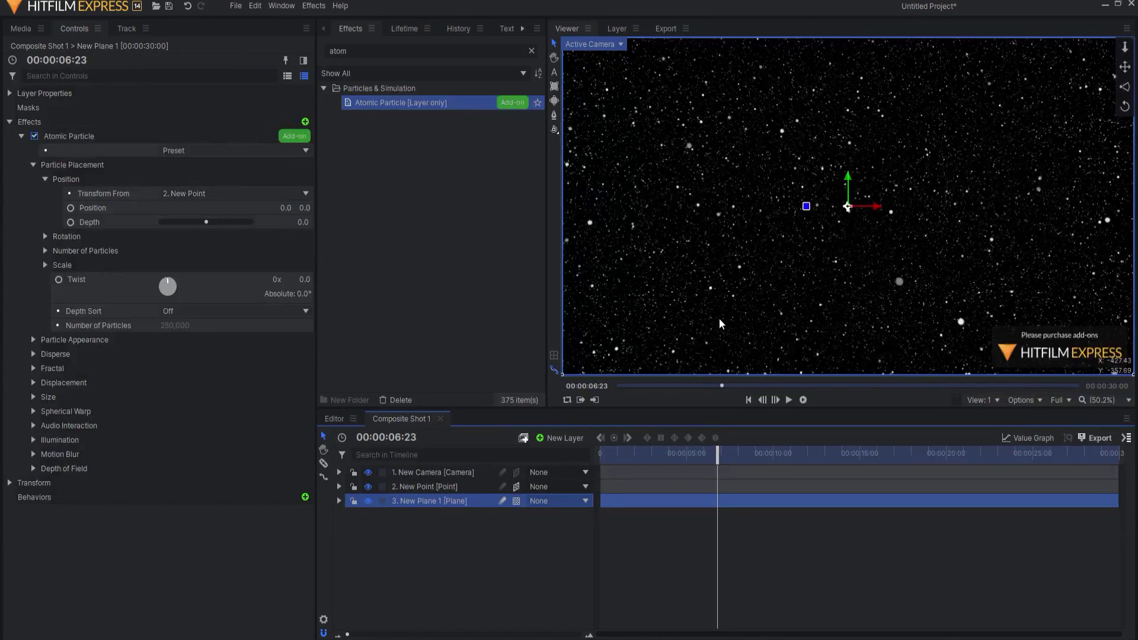
Set Number of Particles to X 300, Y 300, Z 3 under Particle Placement
{"action": "left_click", "coordinate": [45, 251]}
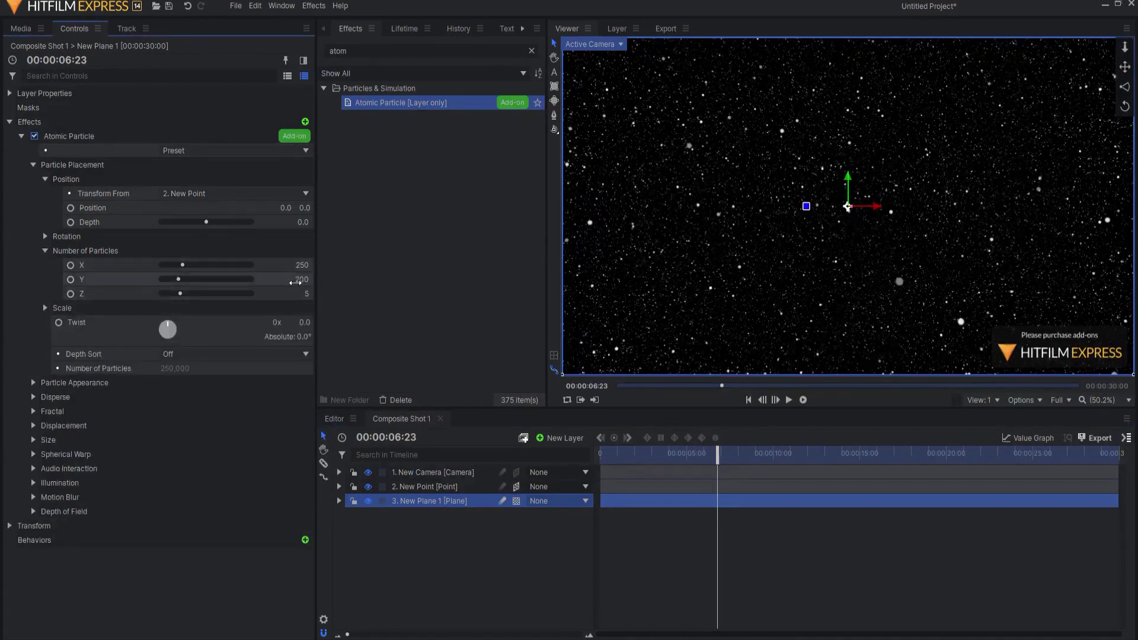
{"action": "left_click", "coordinate": [299, 264]}
{"action": "type", "text": "300"}
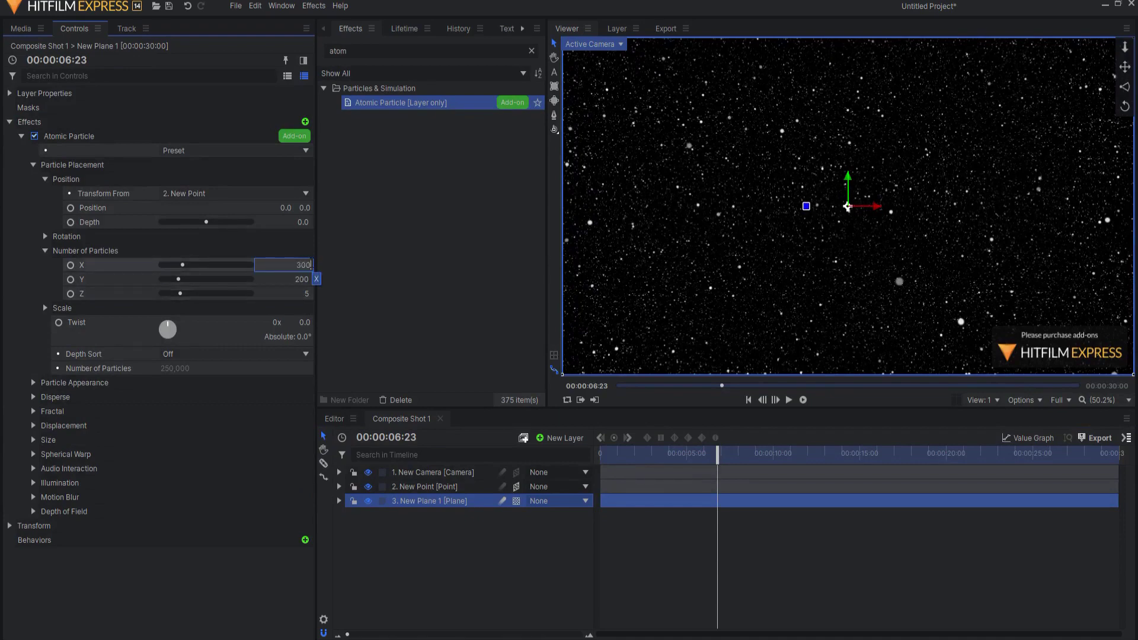
{"action": "key", "text": "Tab"}
{"action": "type", "text": "30"}
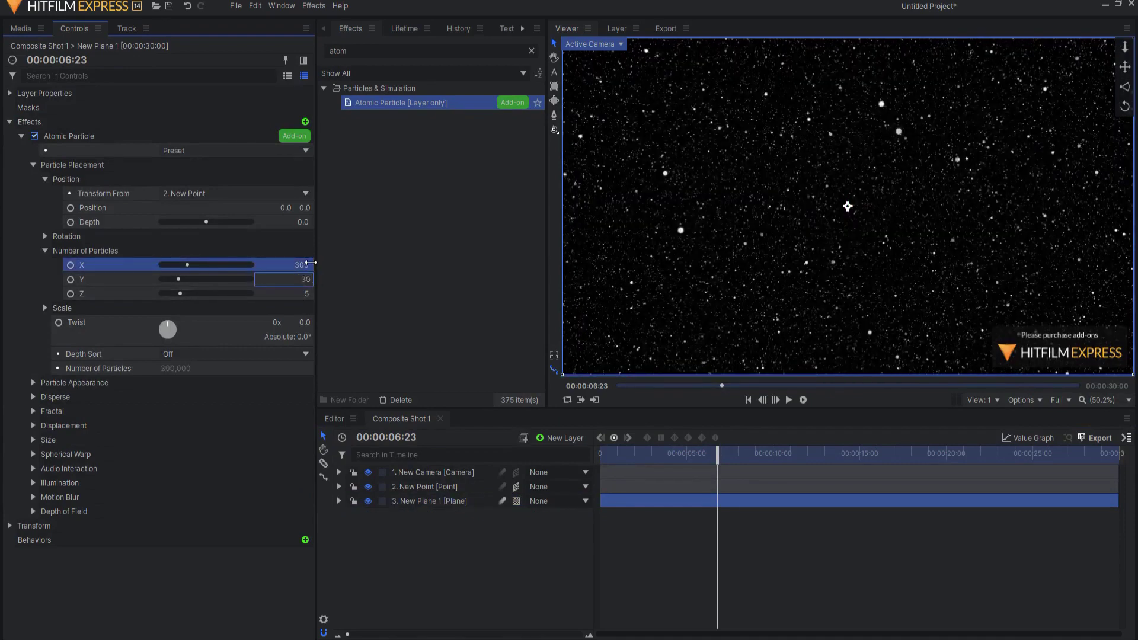
{"action": "type", "text": "0"}
{"action": "key", "text": "Tab"}
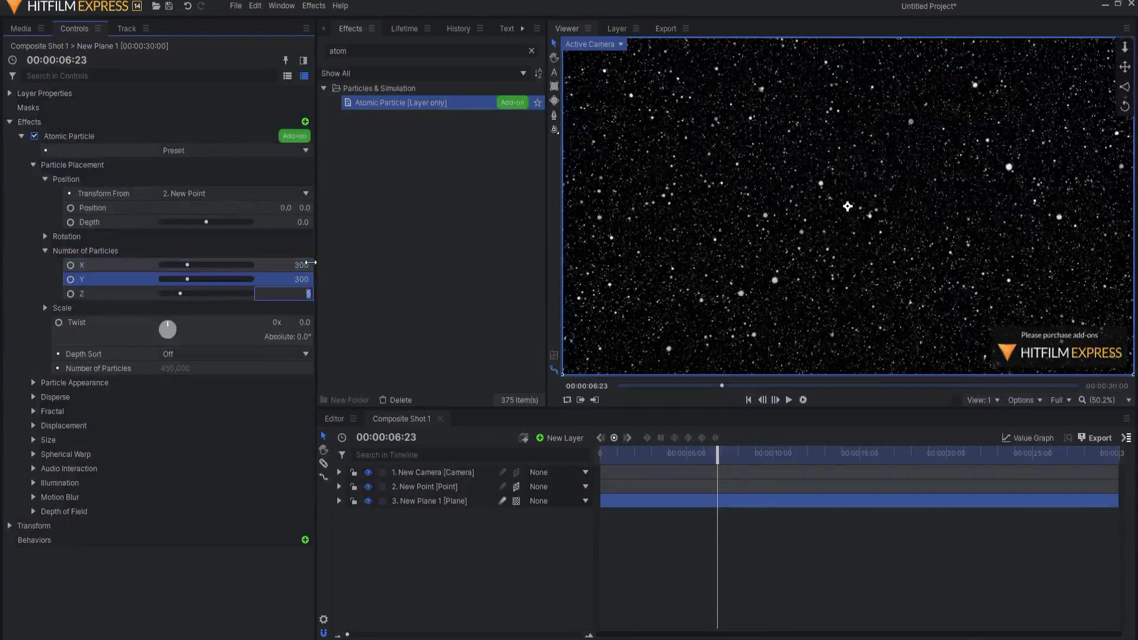
{"action": "type", "text": "3"}
{"action": "key", "text": "Return"}
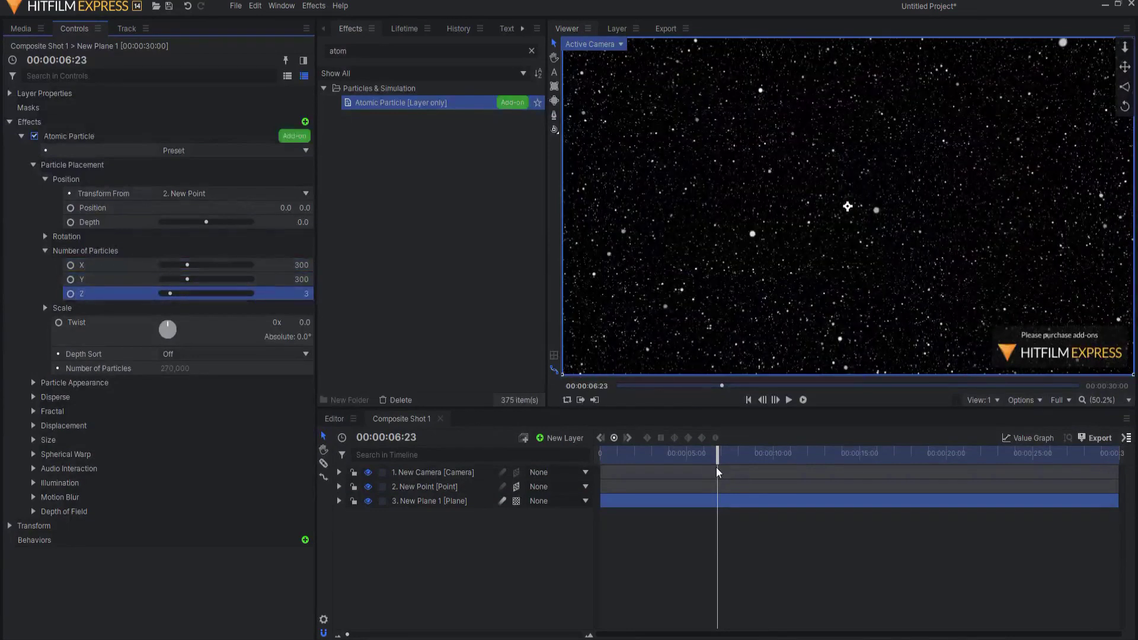
{"action": "left_click_drag", "start_coordinate": [716, 467], "coordinate": [751, 455]}
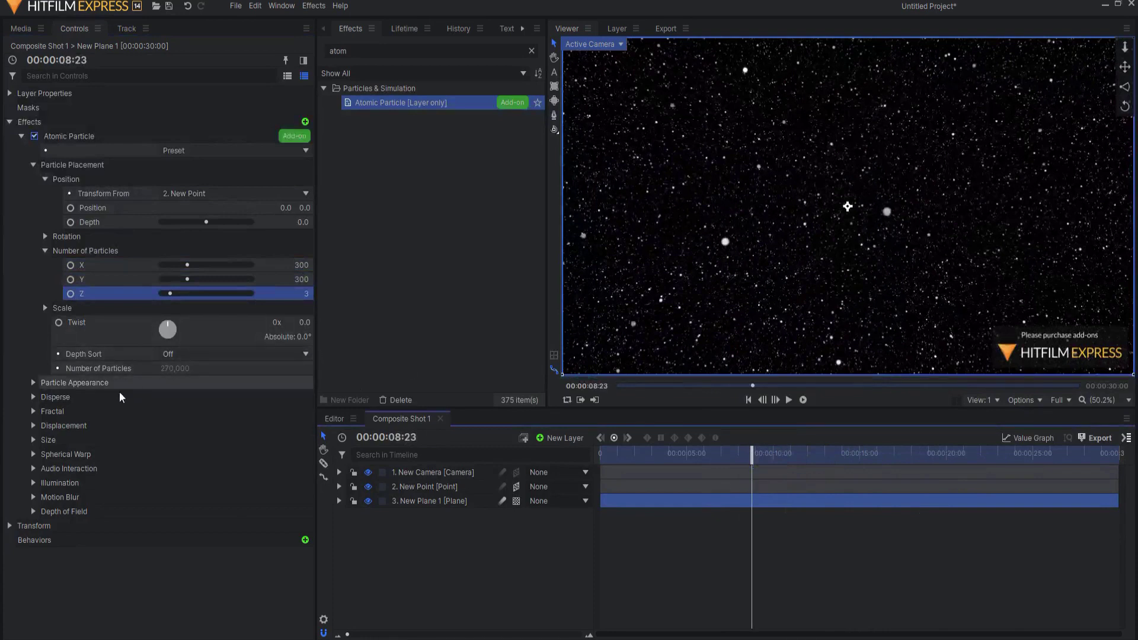
{"action": "left_click", "coordinate": [34, 410]}
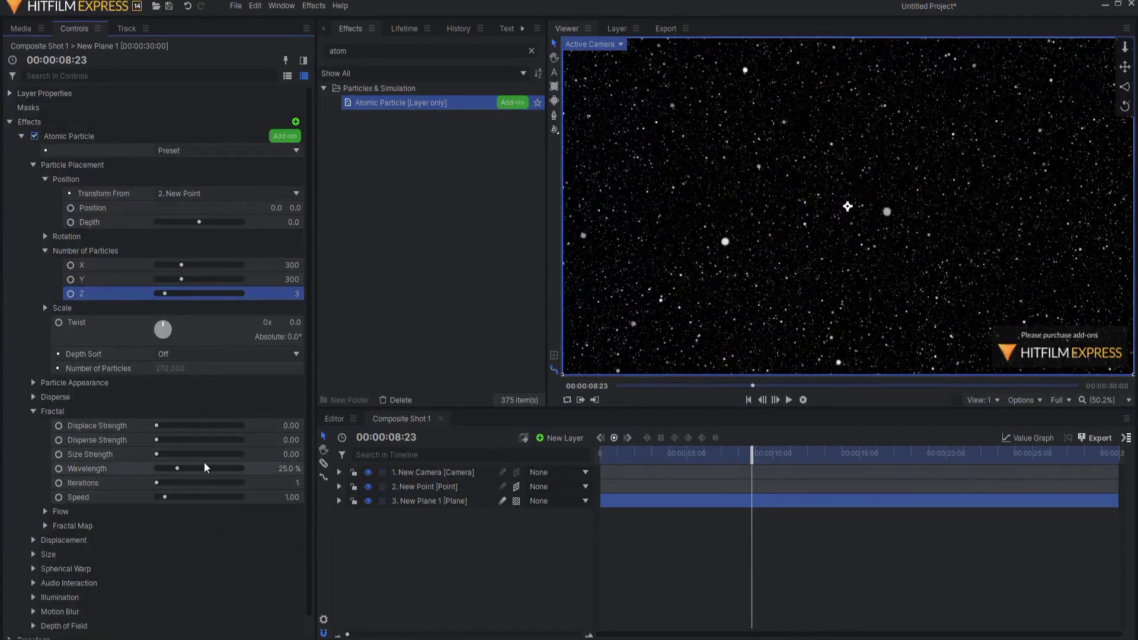
Set fractal Speed to 0, and Displace Strength and Disperse Strength both to 1024
{"action": "left_click", "coordinate": [293, 496]}
{"action": "type", "text": "0"}
{"action": "key", "text": "Return"}
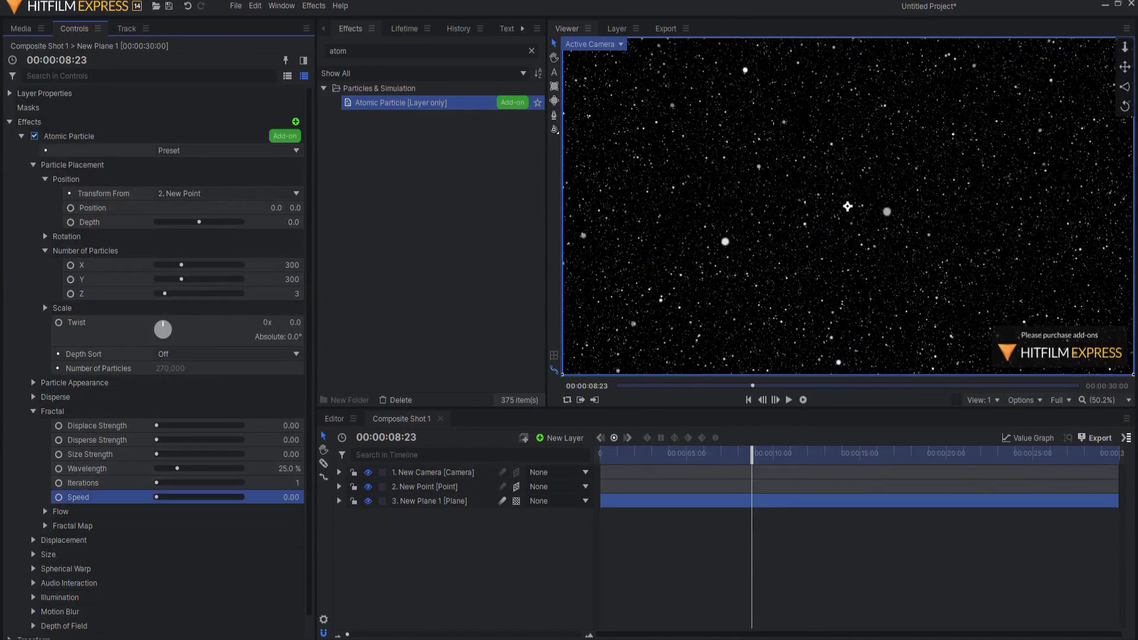
{"action": "left_click", "coordinate": [291, 426]}
{"action": "type", "text": "1024"}
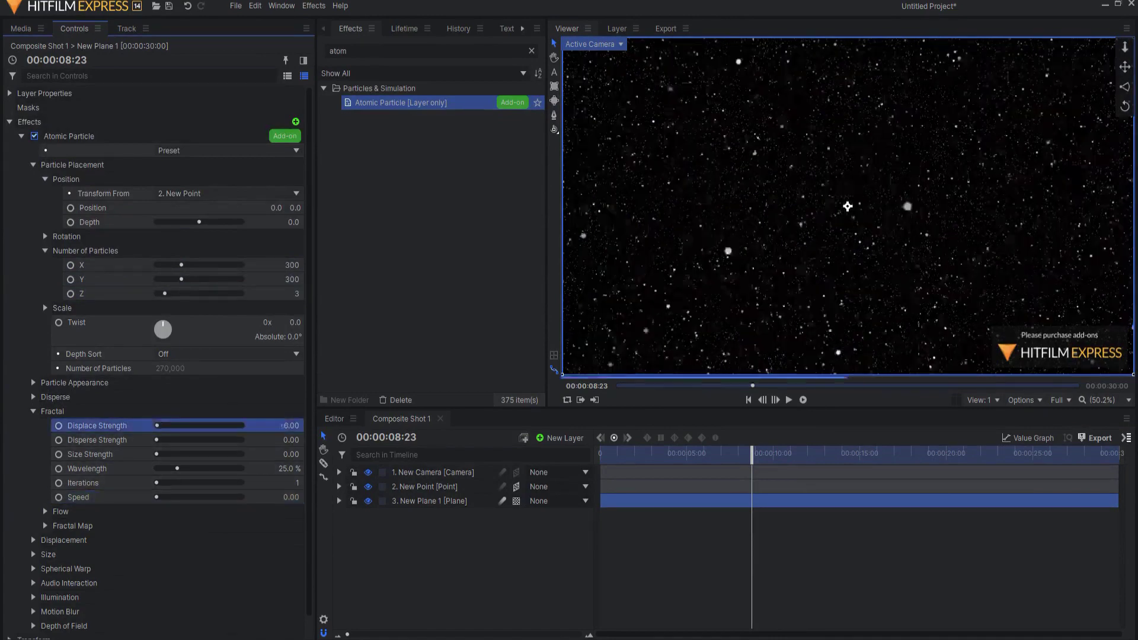
{"action": "key", "text": "Return"}
{"action": "left_click", "coordinate": [290, 439]}
{"action": "type", "text": "1024"}
{"action": "key", "text": "Return"}
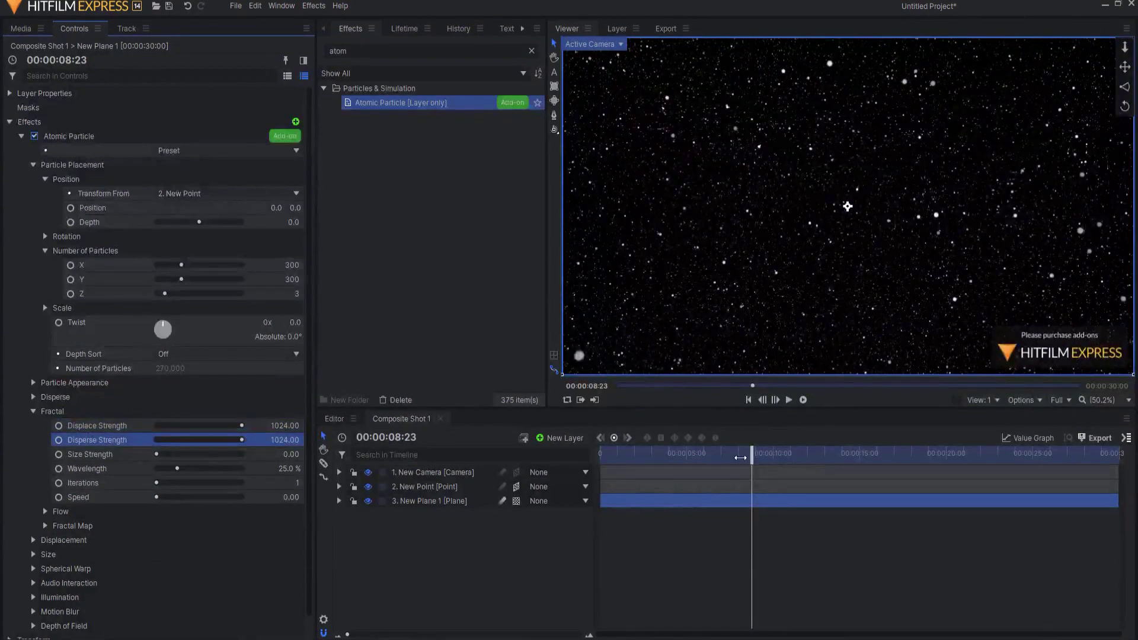
{"action": "left_click_drag", "start_coordinate": [751, 458], "coordinate": [597, 450]}
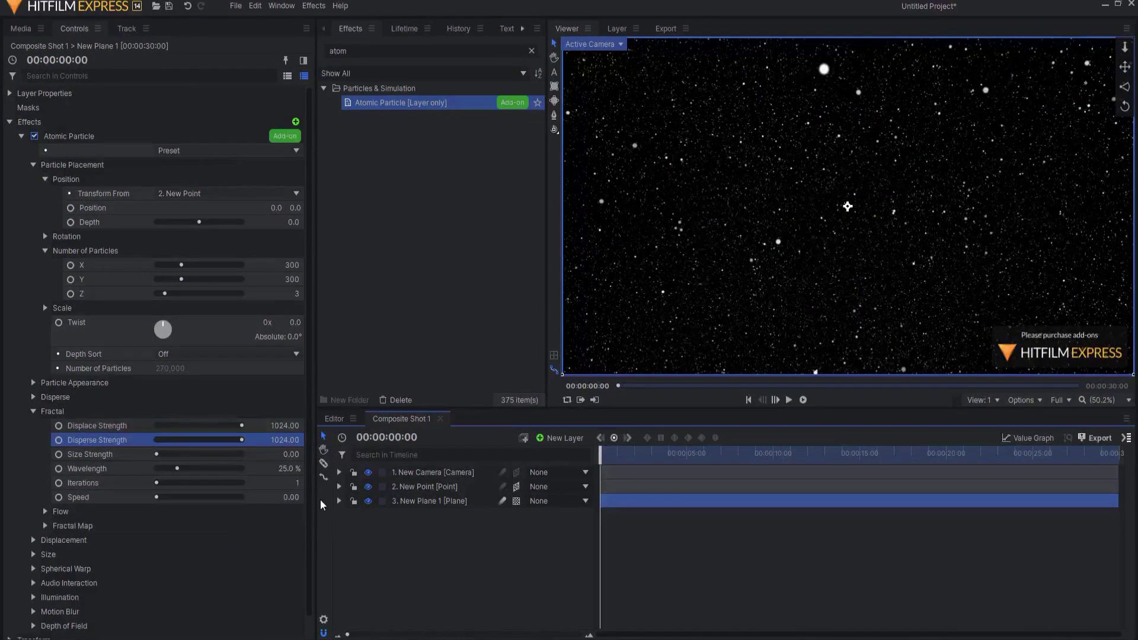
Set the Atomic Particle Shape to Layer under Particle Appearance
{"action": "left_click", "coordinate": [31, 384]}
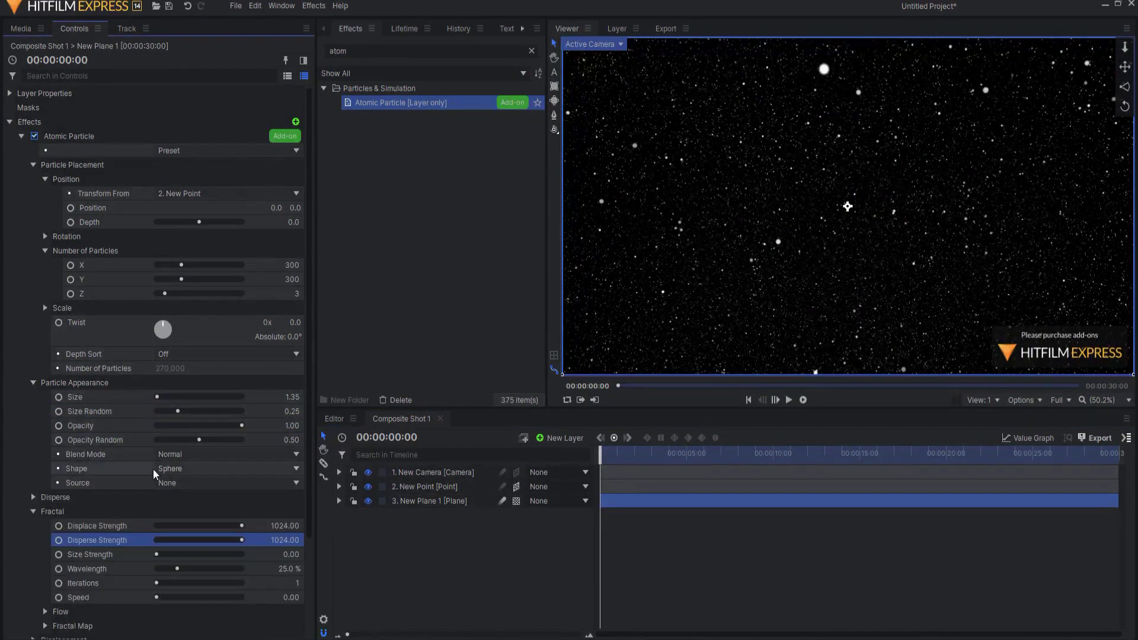
{"action": "left_click", "coordinate": [206, 465]}
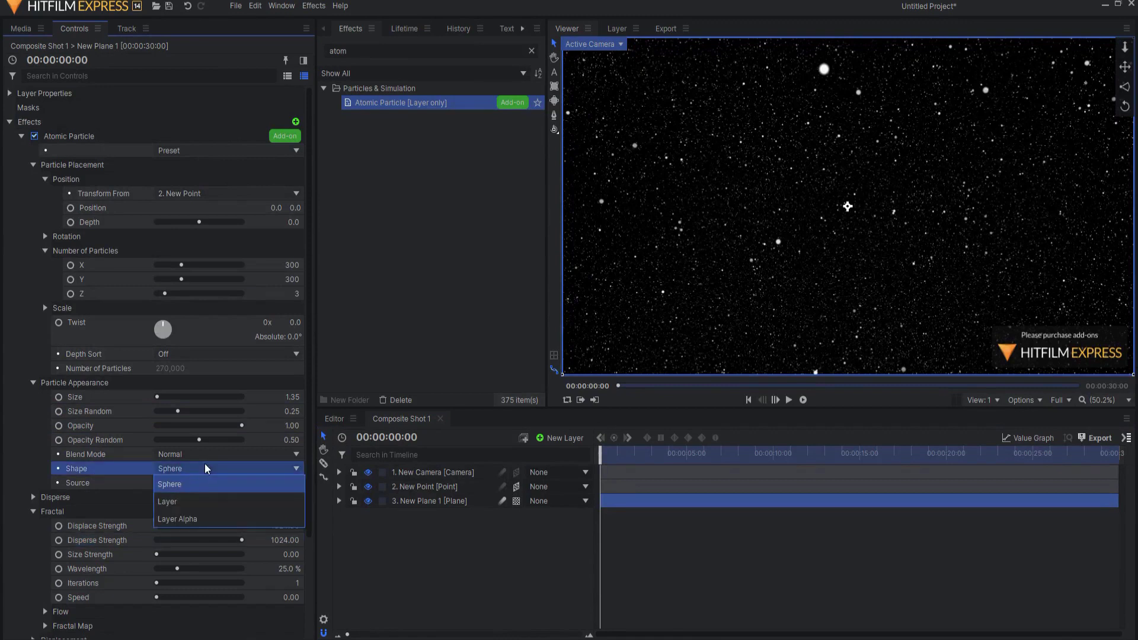
{"action": "left_click", "coordinate": [185, 499]}
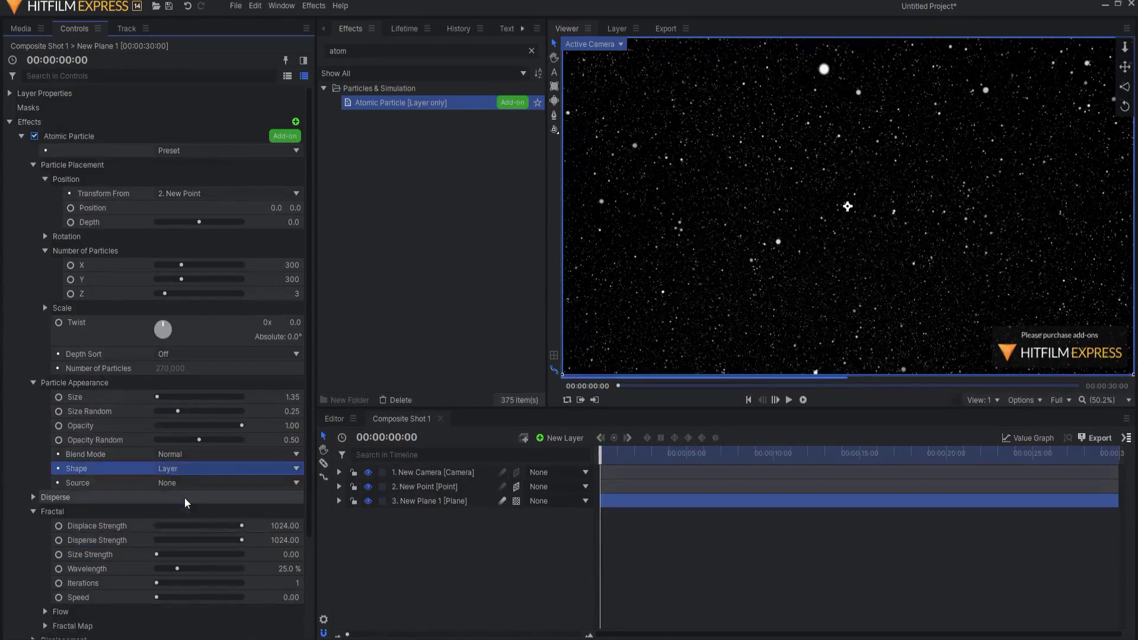
Create a new composite shot with width and height of 100
{"action": "left_click", "coordinate": [19, 29]}
{"action": "left_click", "coordinate": [149, 52]}
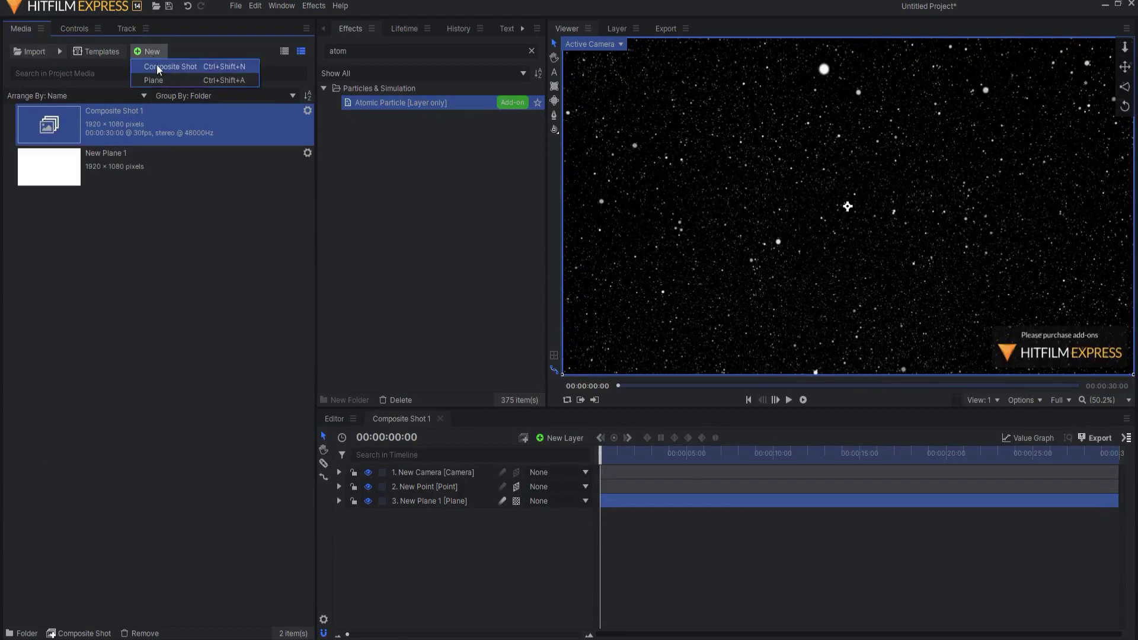
{"action": "left_click", "coordinate": [157, 66]}
{"action": "double_click", "coordinate": [570, 263]}
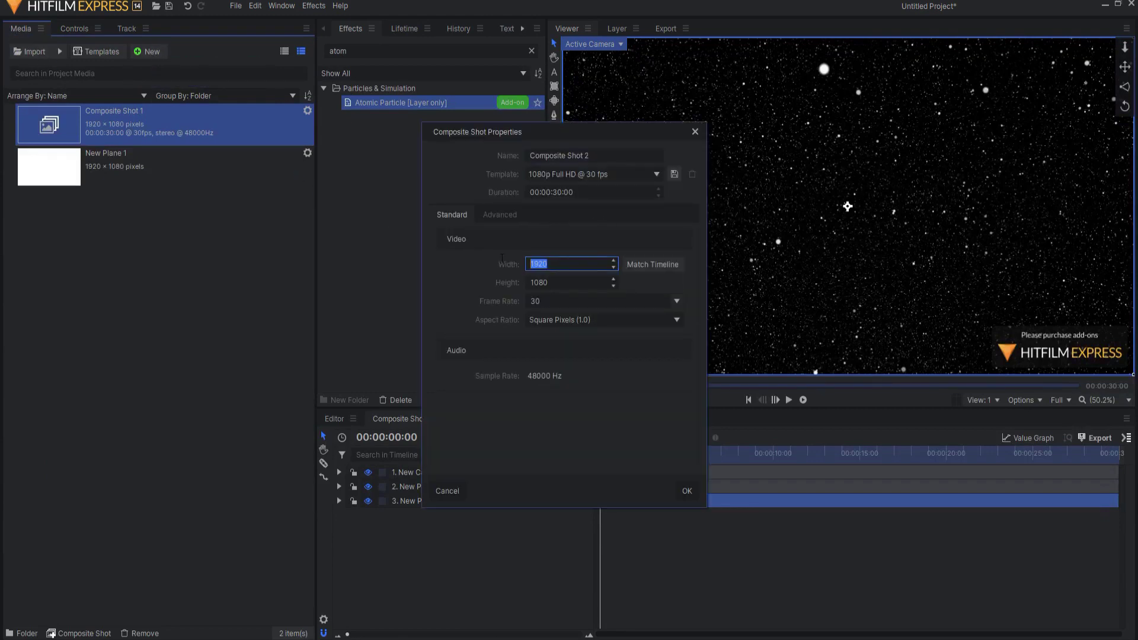
{"action": "type", "text": "100"}
{"action": "key", "text": "Tab"}
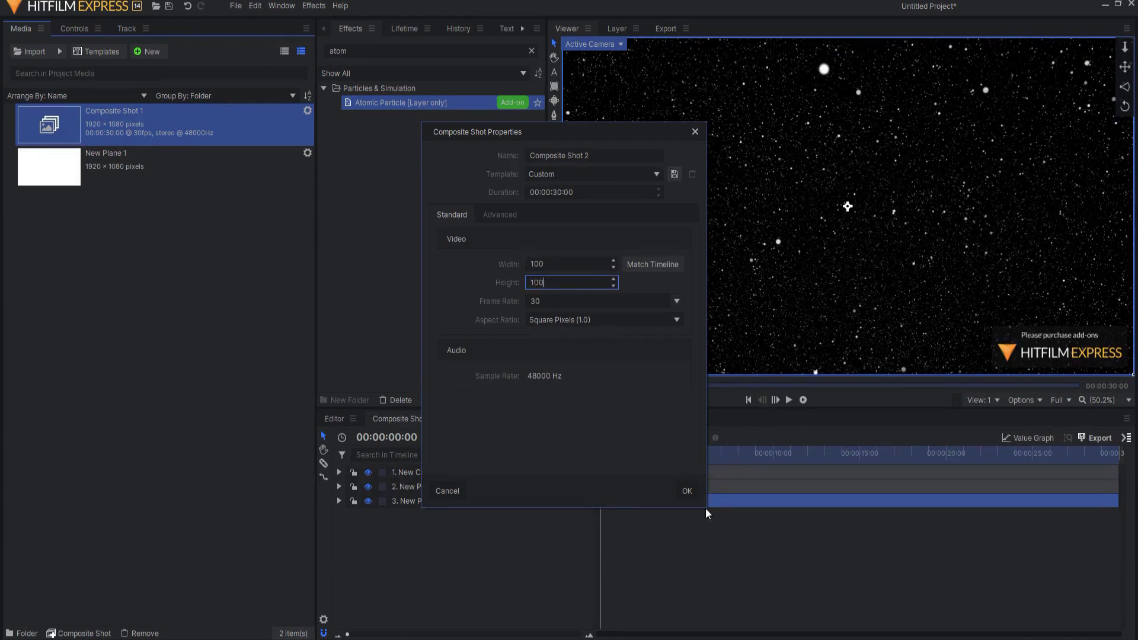
{"action": "type", "text": "100"}
{"action": "left_click", "coordinate": [687, 490]}
{"action": "left_click", "coordinate": [567, 437]}
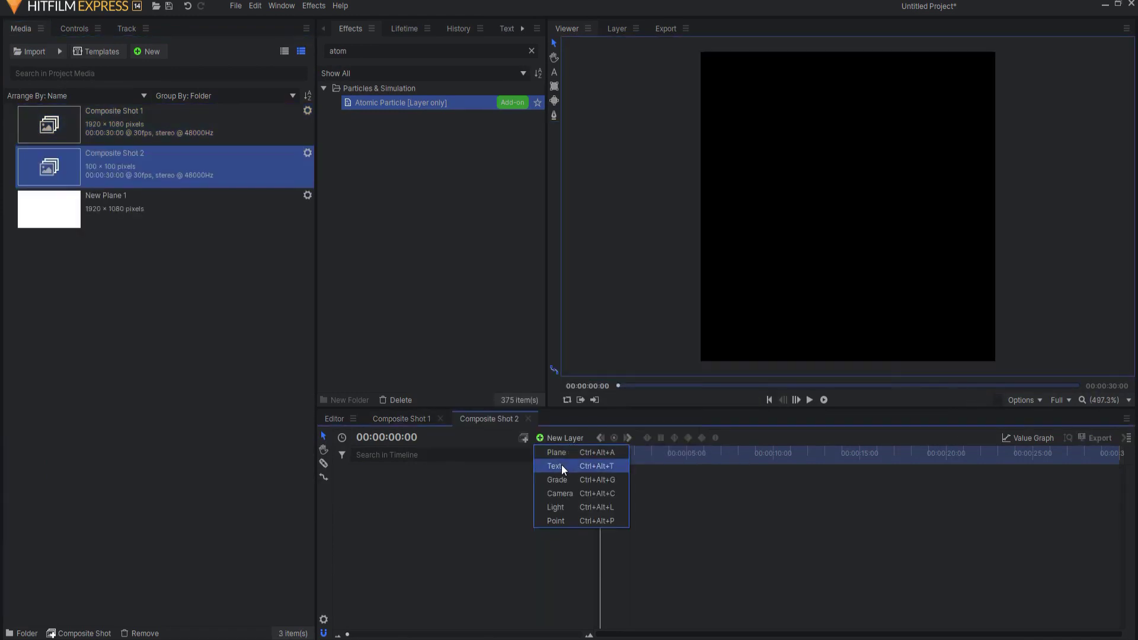
Add white New Plane 2, mask it with an ellipse, and feather it inward by 34 px
{"action": "left_click", "coordinate": [558, 454]}
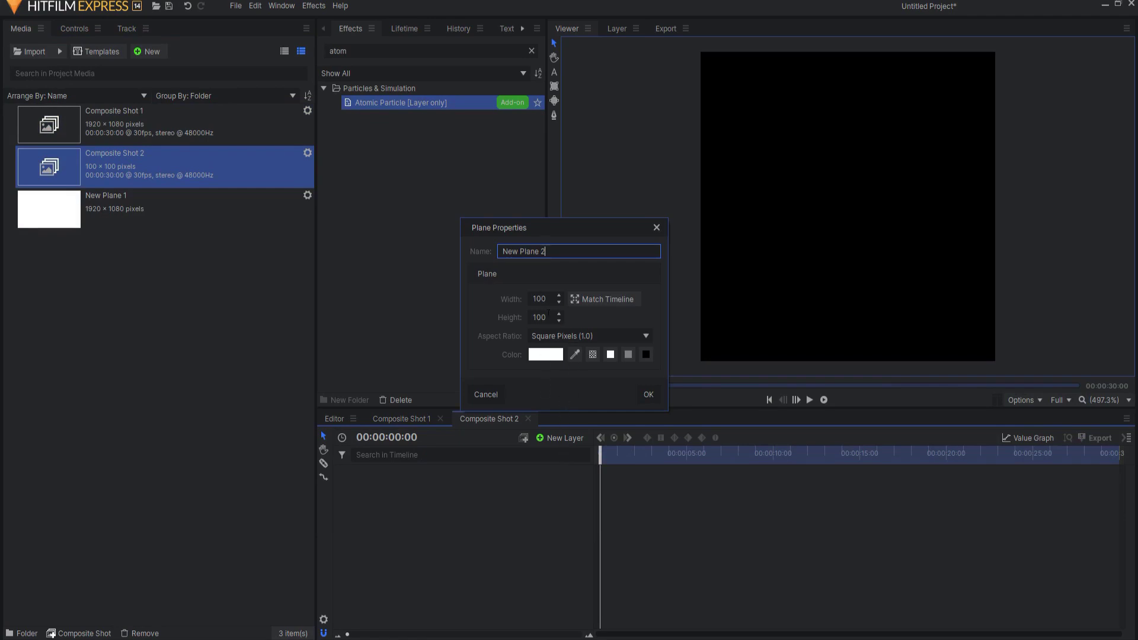
{"action": "left_click", "coordinate": [649, 394]}
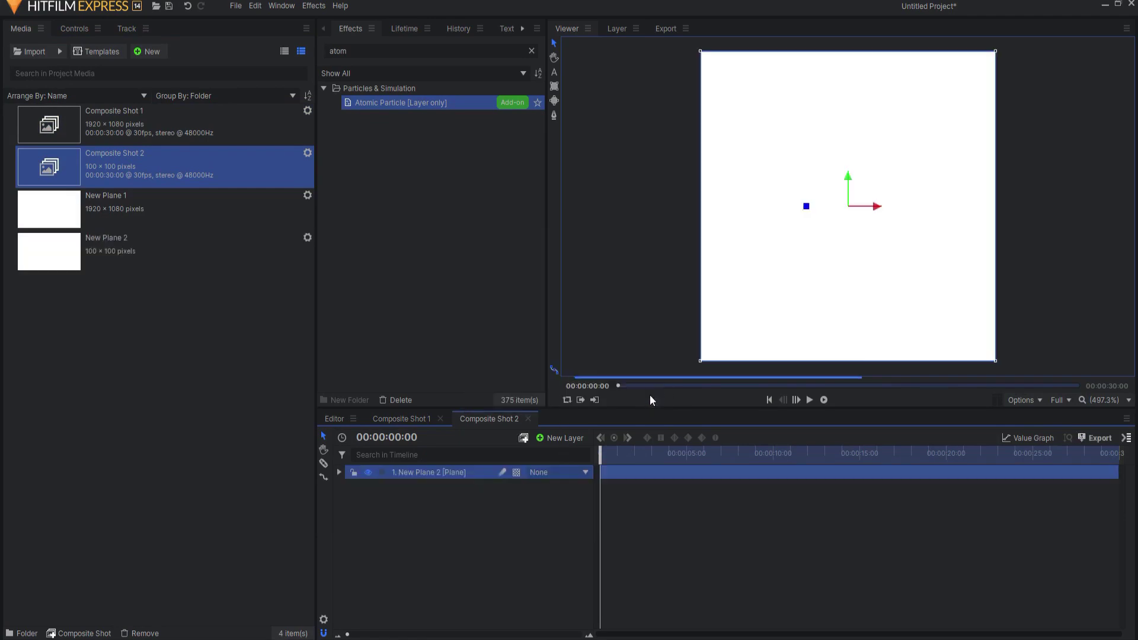
{"action": "double_click", "coordinate": [552, 102]}
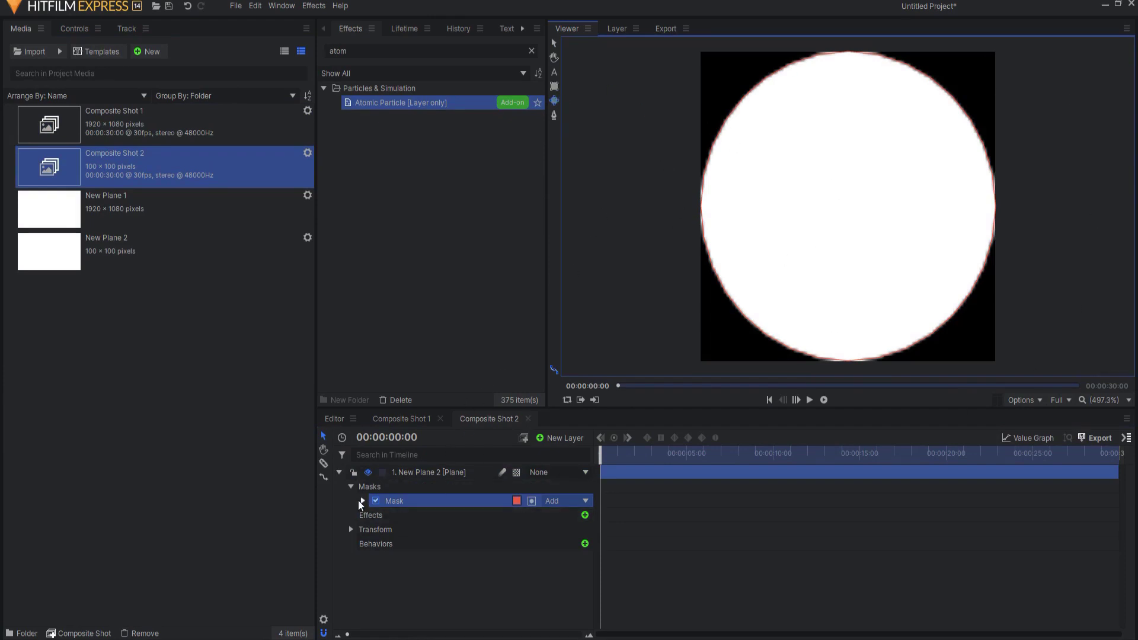
{"action": "left_click", "coordinate": [362, 501]}
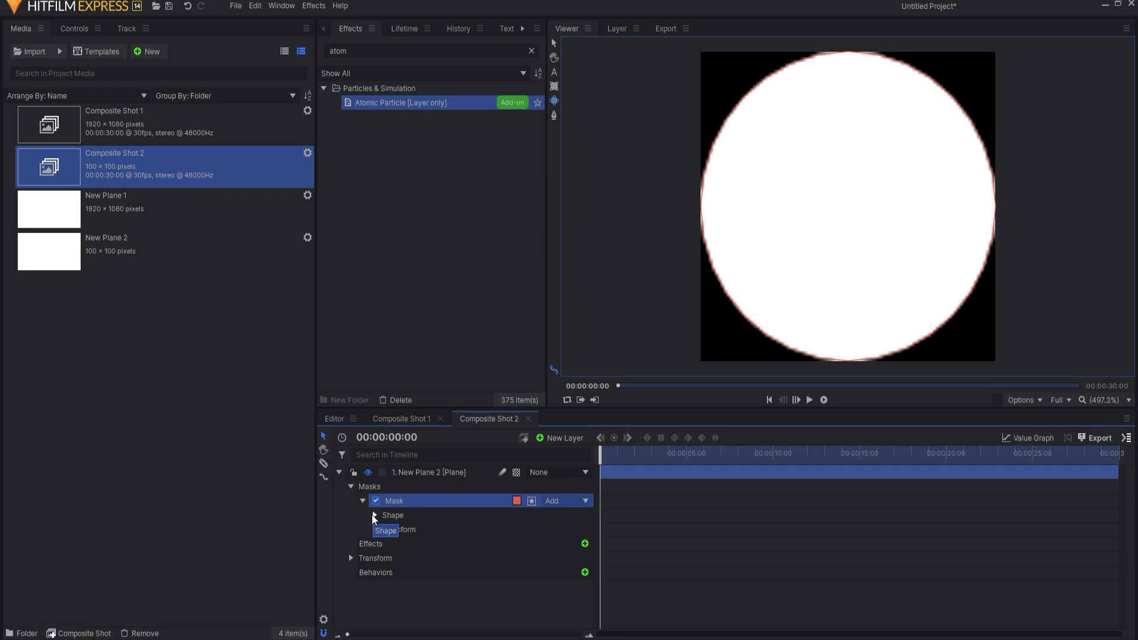
{"action": "left_click", "coordinate": [374, 515]}
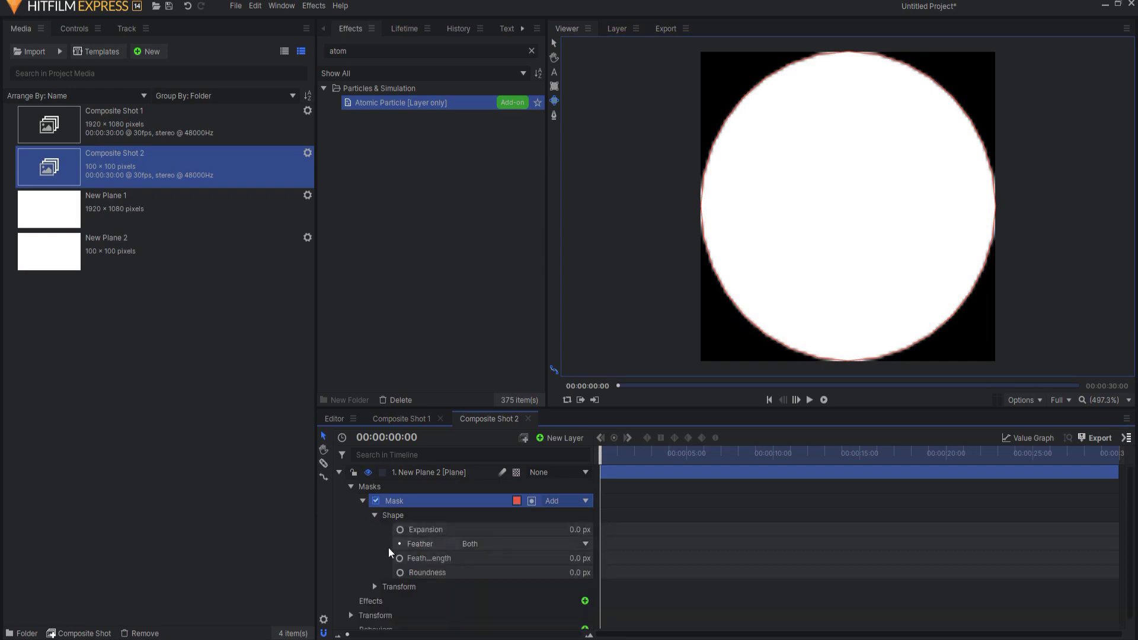
{"action": "left_click", "coordinate": [486, 544]}
{"action": "left_click", "coordinate": [470, 594]}
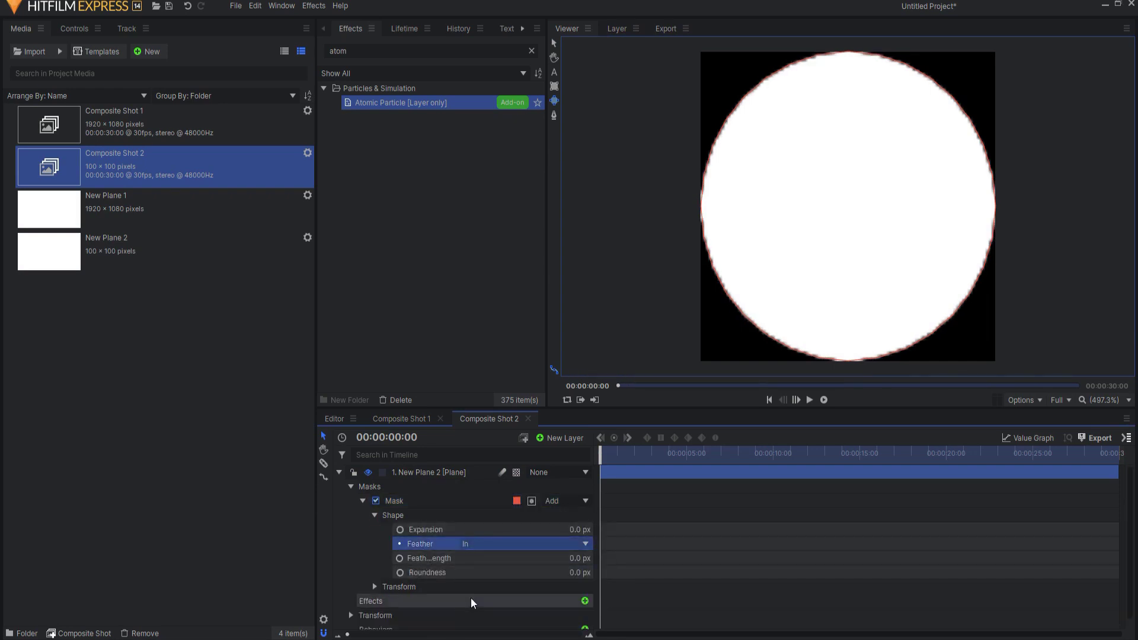
{"action": "left_click_drag", "start_coordinate": [576, 558], "coordinate": [602, 558]}
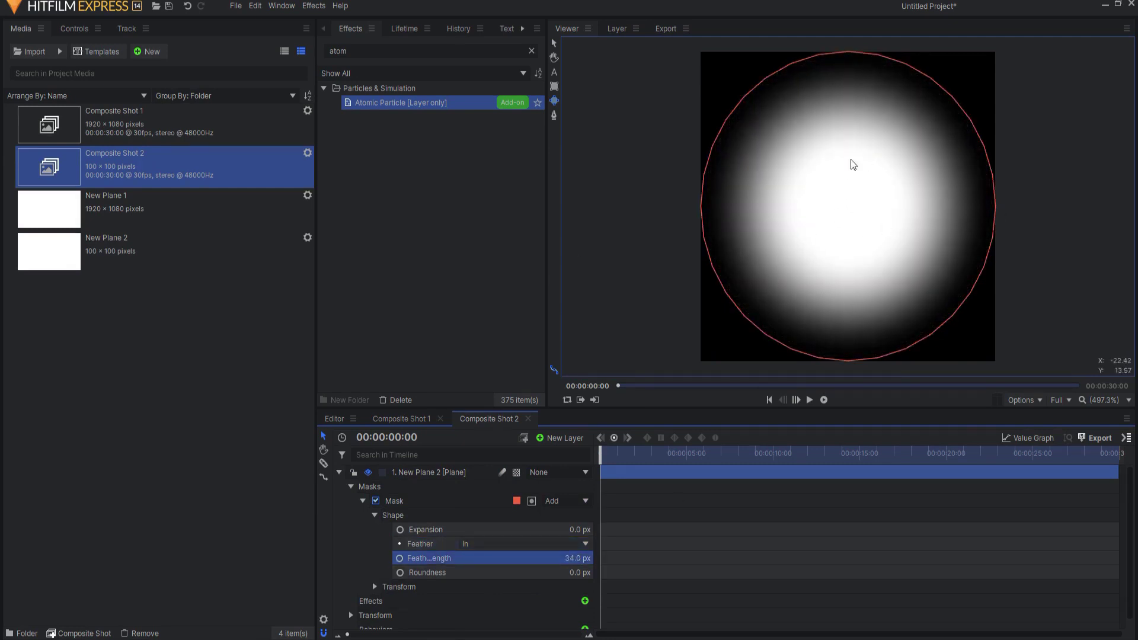
Nest Composite Shot 2 as a hidden layer in Composite Shot 1
{"action": "left_click", "coordinate": [394, 418]}
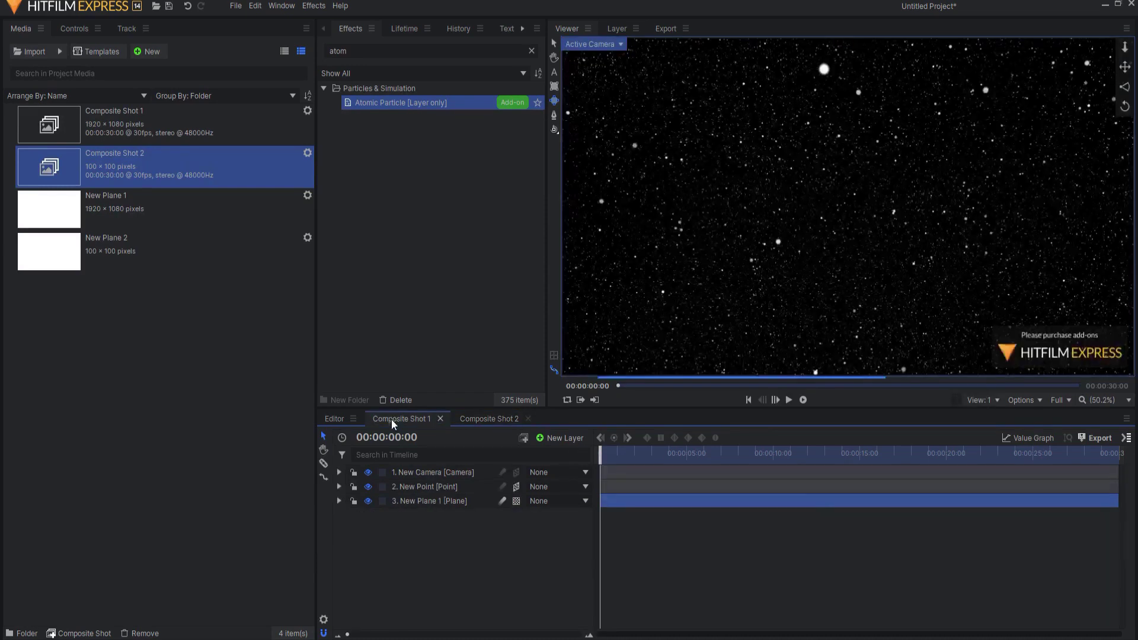
{"action": "left_click_drag", "start_coordinate": [83, 165], "coordinate": [432, 563]}
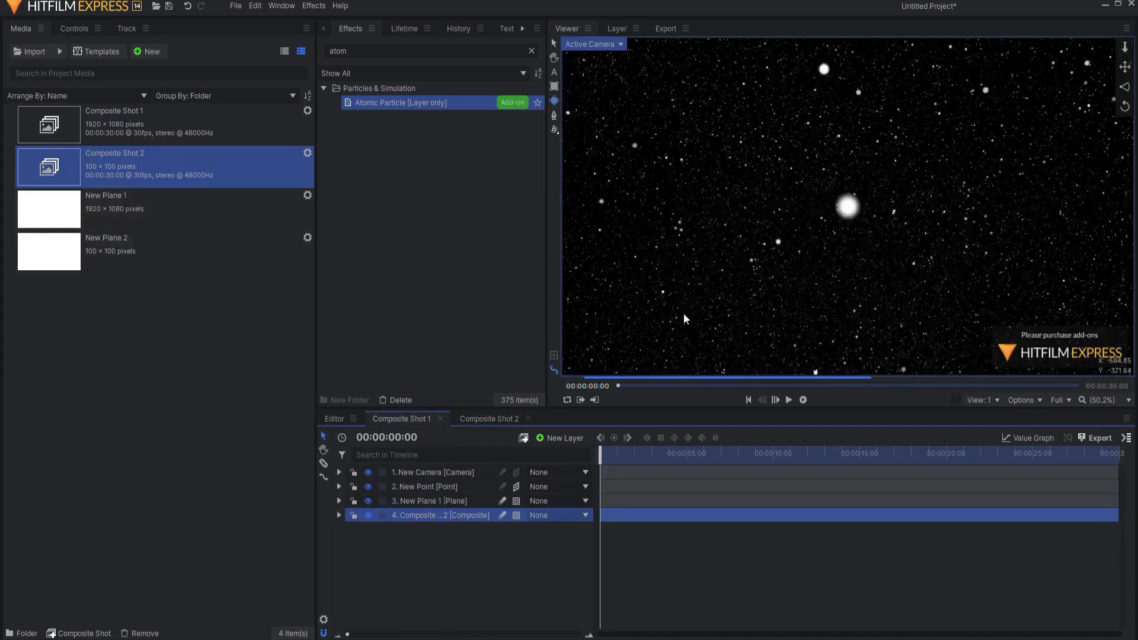
{"action": "left_click", "coordinate": [368, 515]}
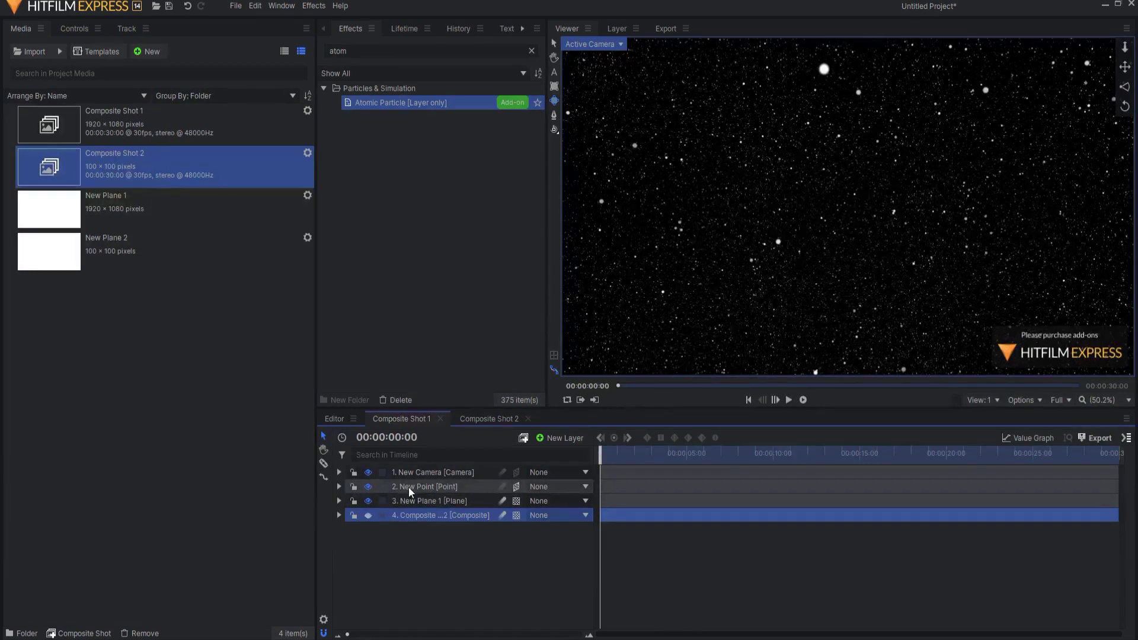
Set New Plane 1's Atomic Particle source to 4. Composite Shot 2 and preview it
{"action": "left_click", "coordinate": [404, 500]}
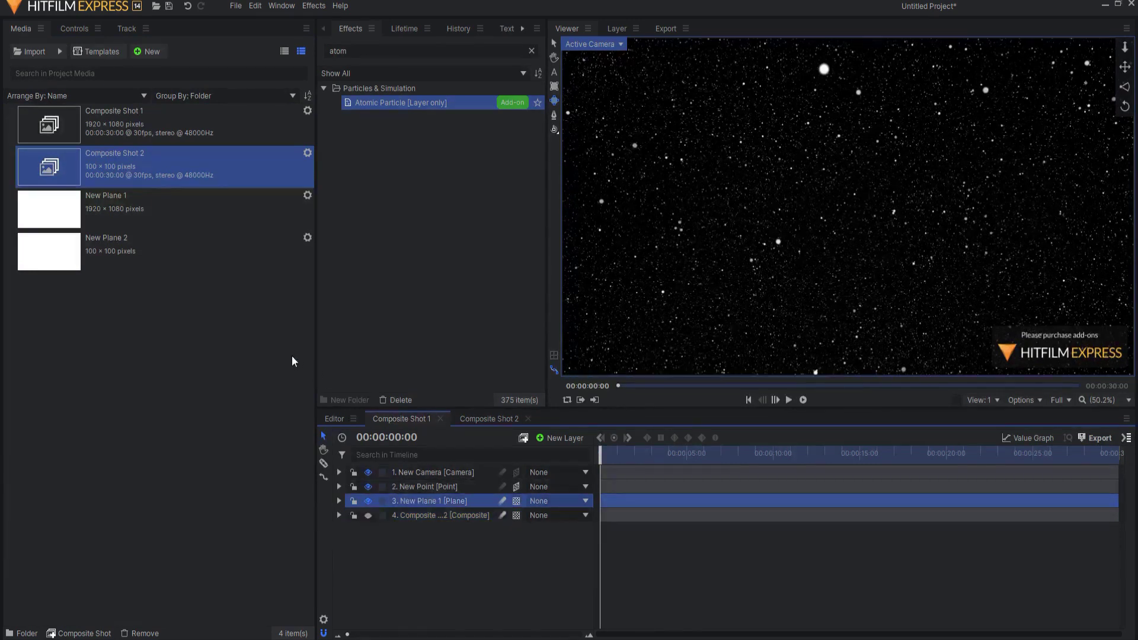
{"action": "left_click", "coordinate": [69, 26]}
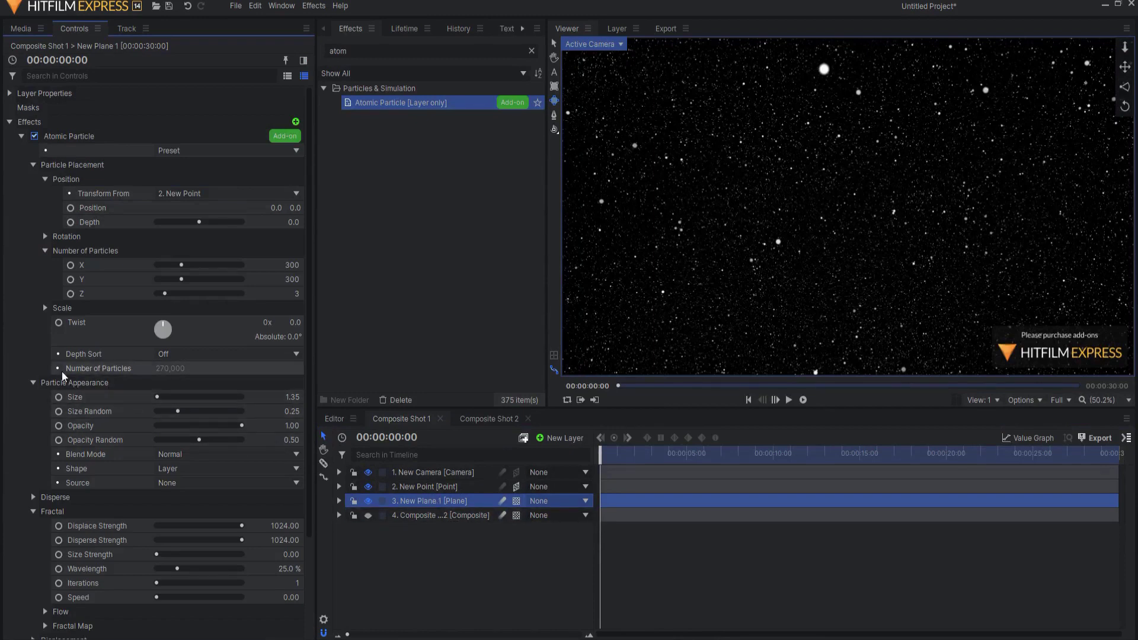
{"action": "left_click", "coordinate": [183, 482]}
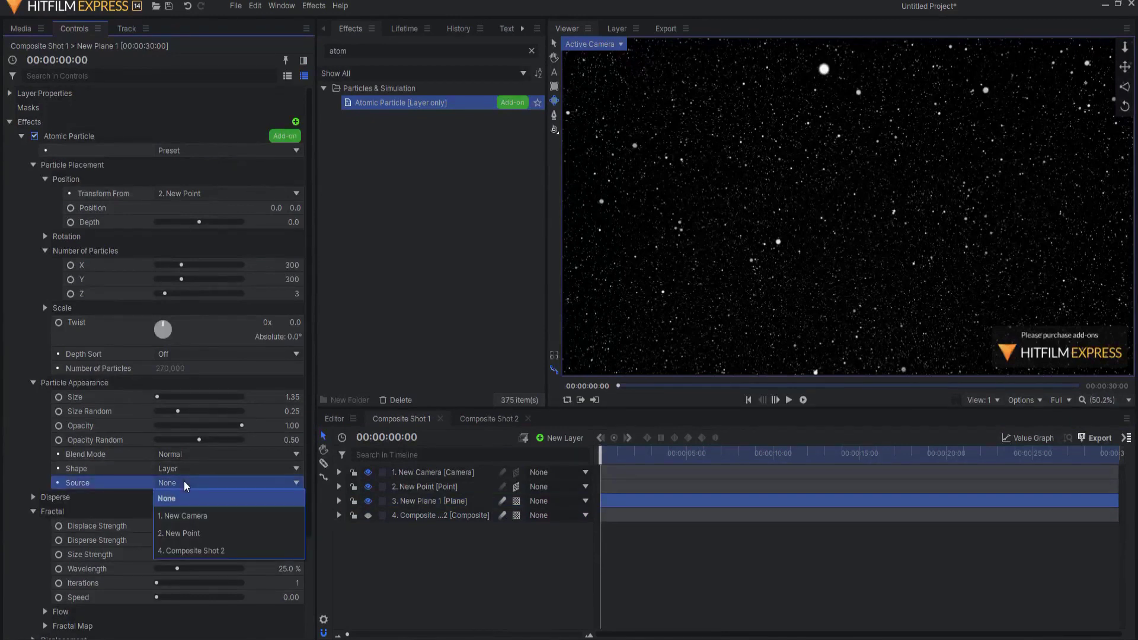
{"action": "left_click", "coordinate": [184, 551]}
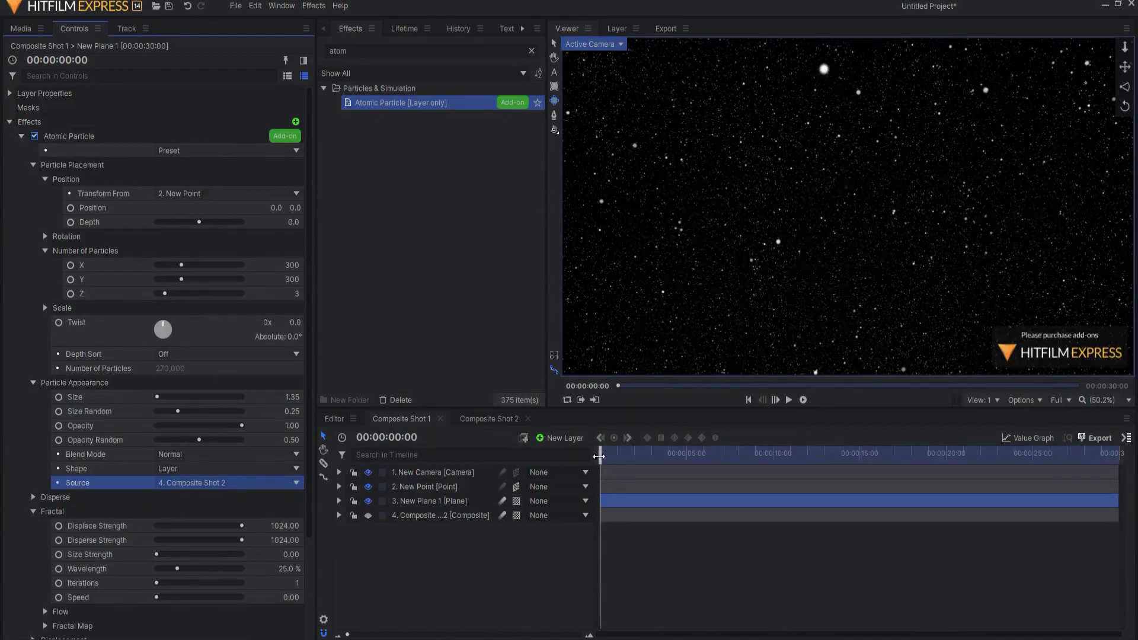
{"action": "left_click_drag", "start_coordinate": [599, 455], "coordinate": [701, 455]}
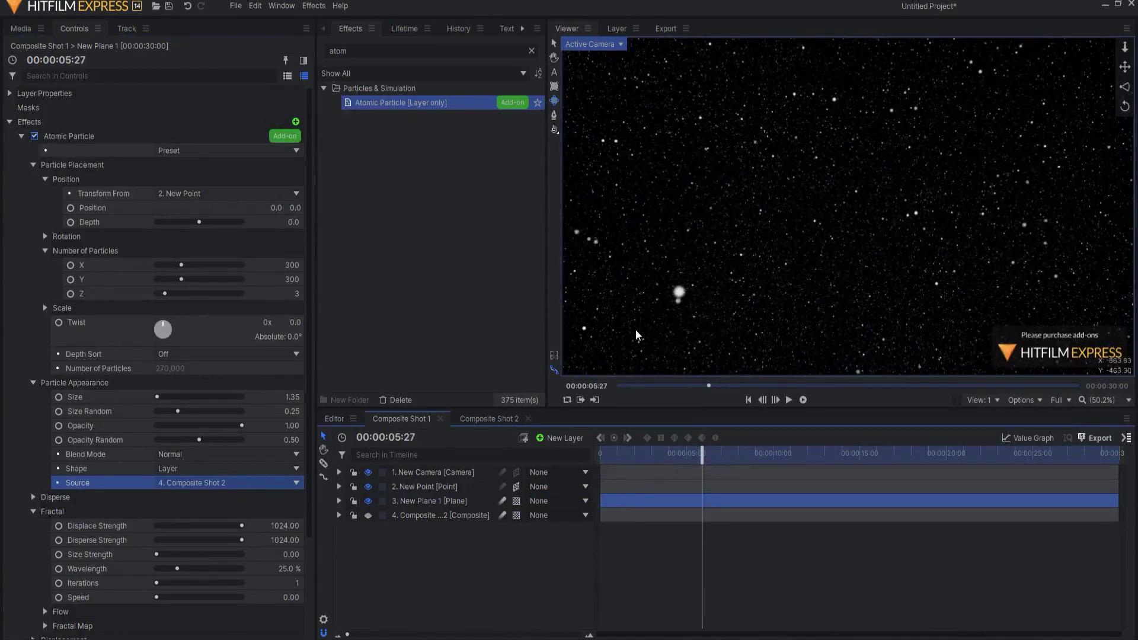
{"action": "left_click", "coordinate": [487, 420]}
Search Effects for 'fill' and apply Fill Color to New Plane 2
{"action": "double_click", "coordinate": [359, 50]}
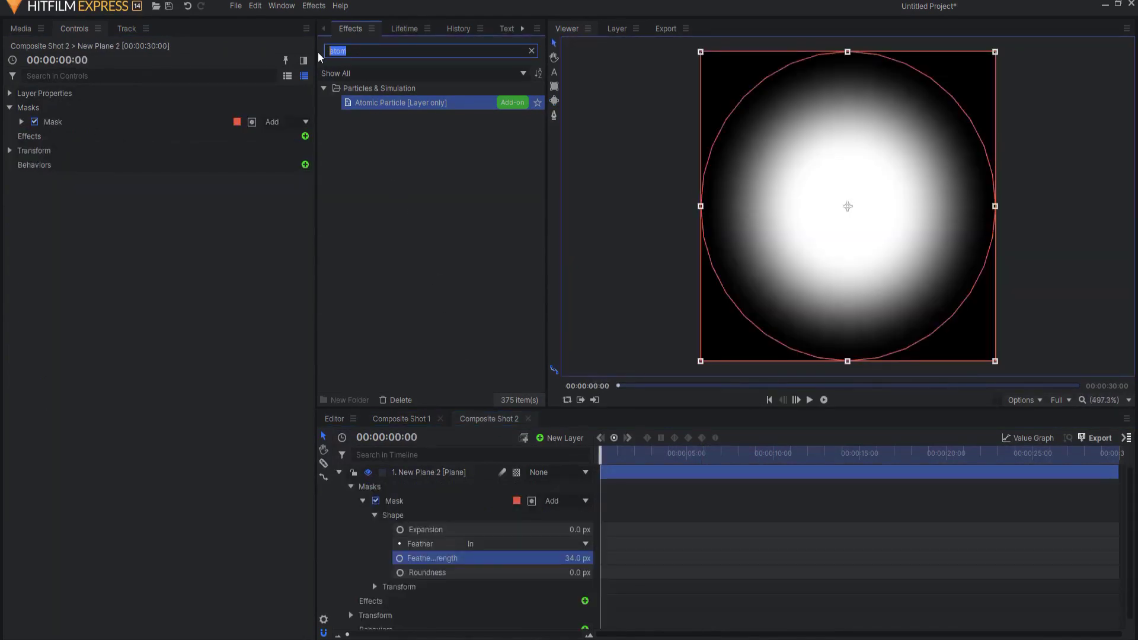
{"action": "type", "text": "fill"}
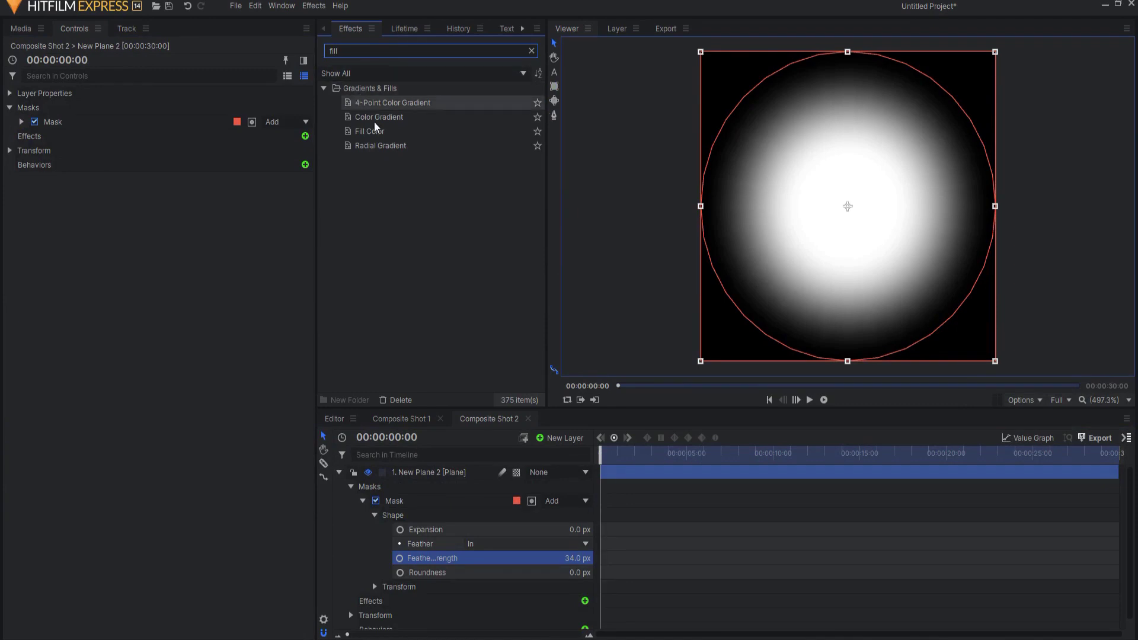
{"action": "left_click_drag", "start_coordinate": [386, 129], "coordinate": [393, 390]}
{"action": "left_click_drag", "start_coordinate": [433, 472], "coordinate": [424, 469]}
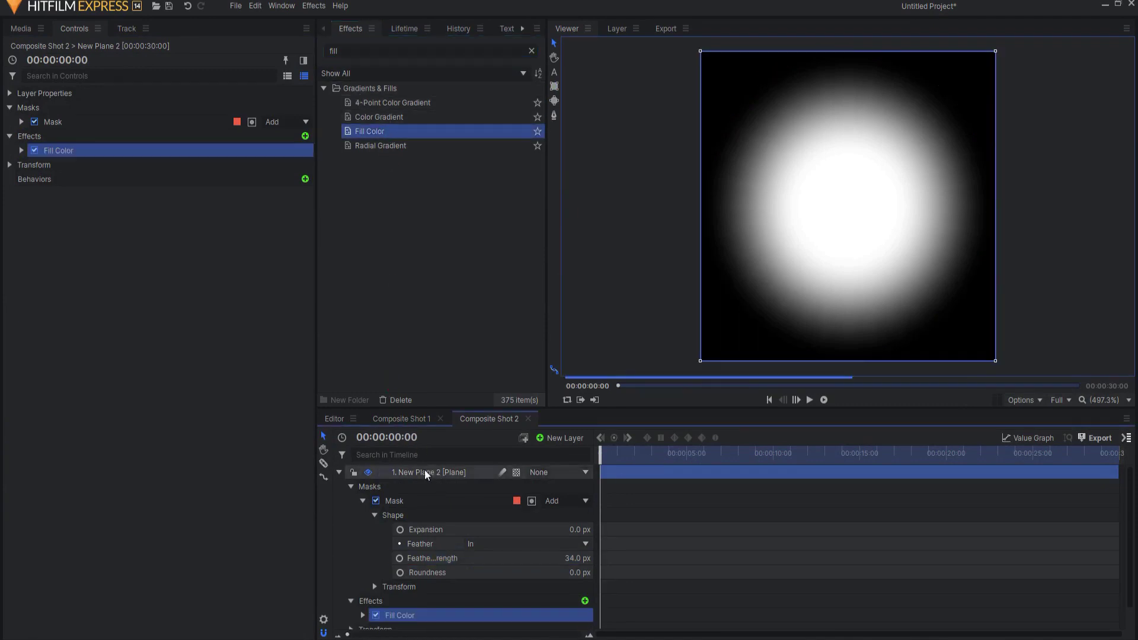
{"action": "left_click", "coordinate": [362, 615]}
{"action": "scroll", "coordinate": [460, 565], "scroll_direction": "down", "scroll_amount": 2}
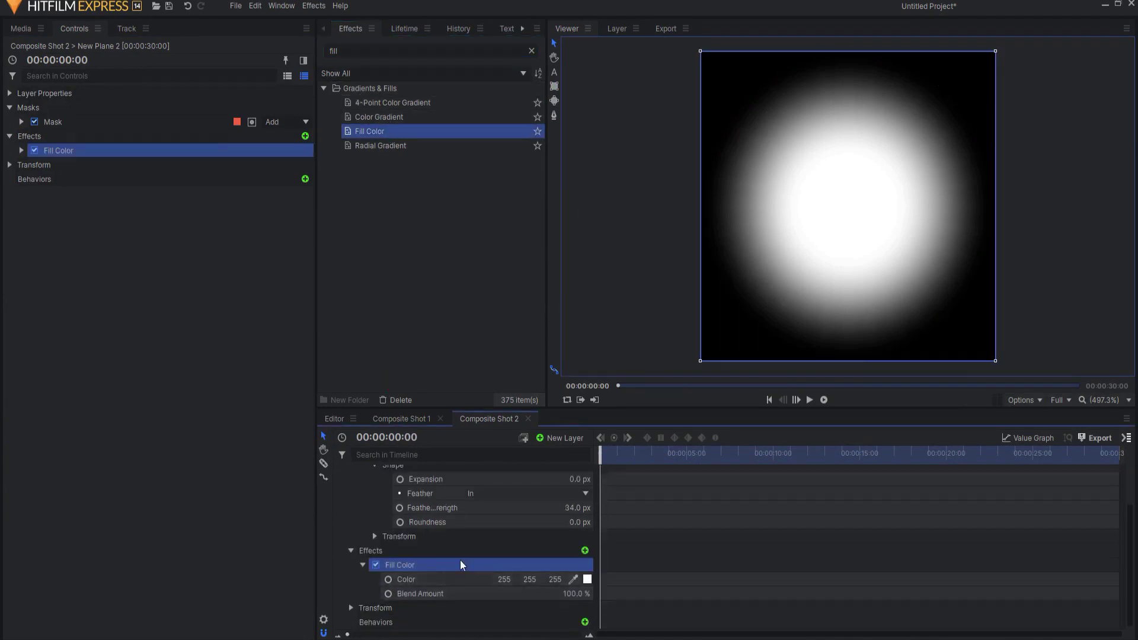
Set the fill colour to peach (255 209 176), then go back to Composite Shot 1
{"action": "left_click", "coordinate": [587, 579]}
{"action": "left_click", "coordinate": [669, 292]}
{"action": "left_click", "coordinate": [673, 290]}
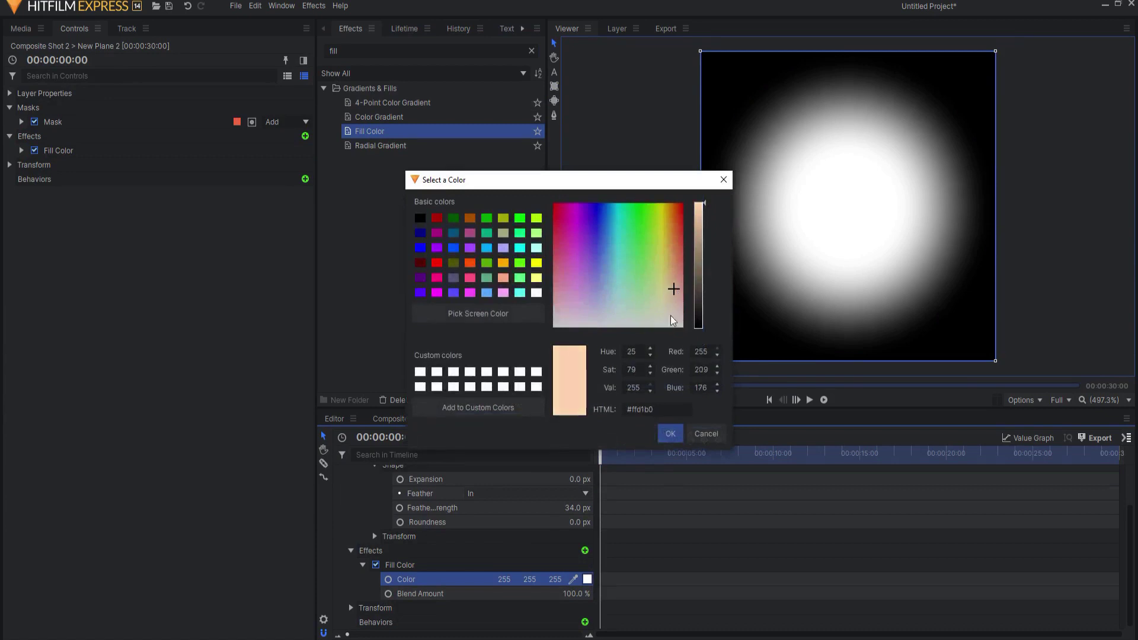
{"action": "left_click", "coordinate": [670, 434]}
{"action": "left_click", "coordinate": [400, 419]}
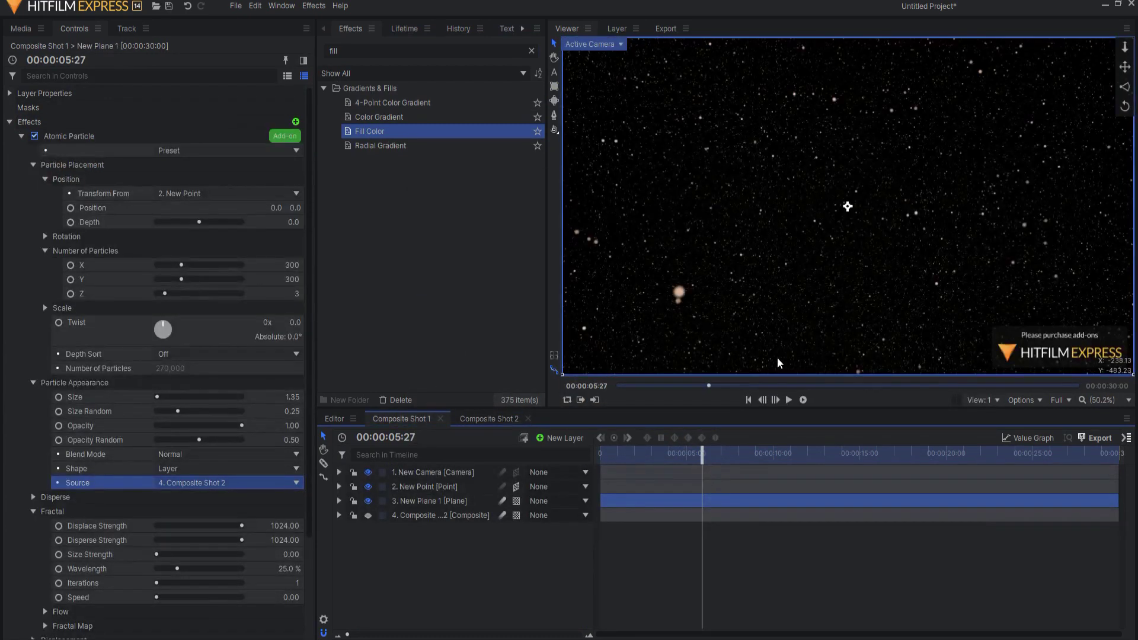
{"action": "left_click", "coordinate": [463, 602]}
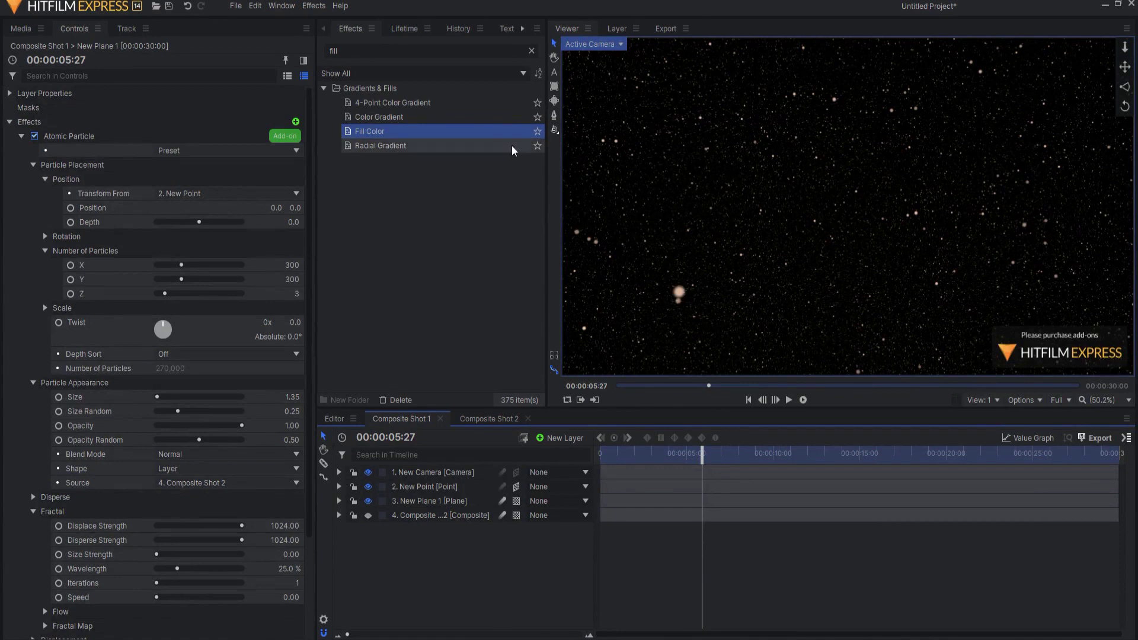
Apply Glow to New Plane 1 with intensity about 1.5 and lower threshold and radius
{"action": "left_click", "coordinate": [341, 51]}
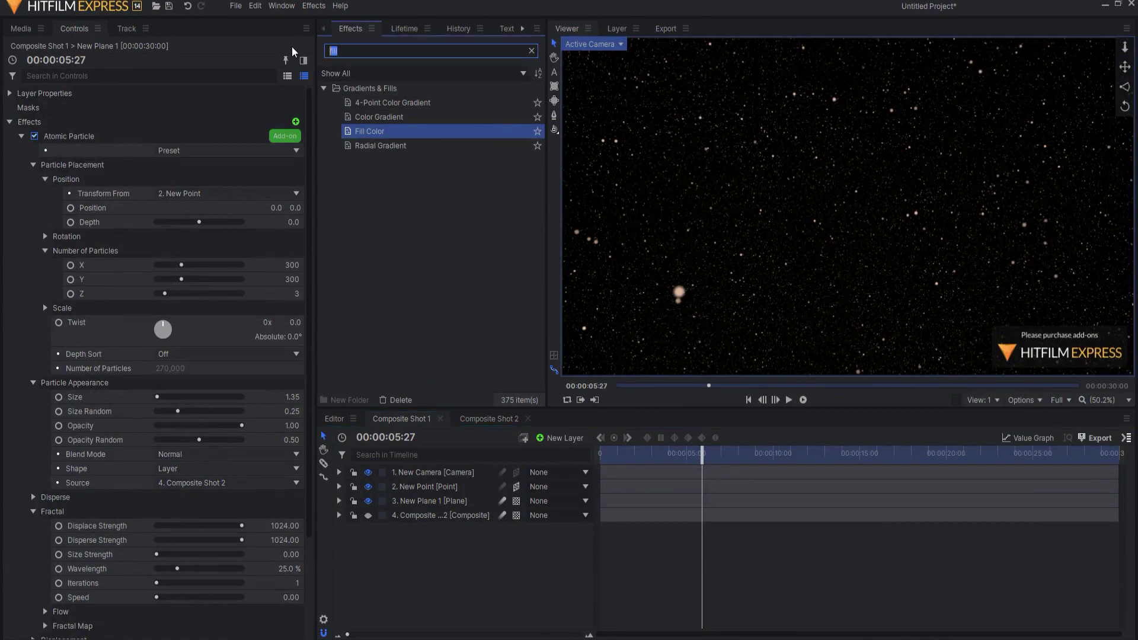
{"action": "type", "text": "glow"}
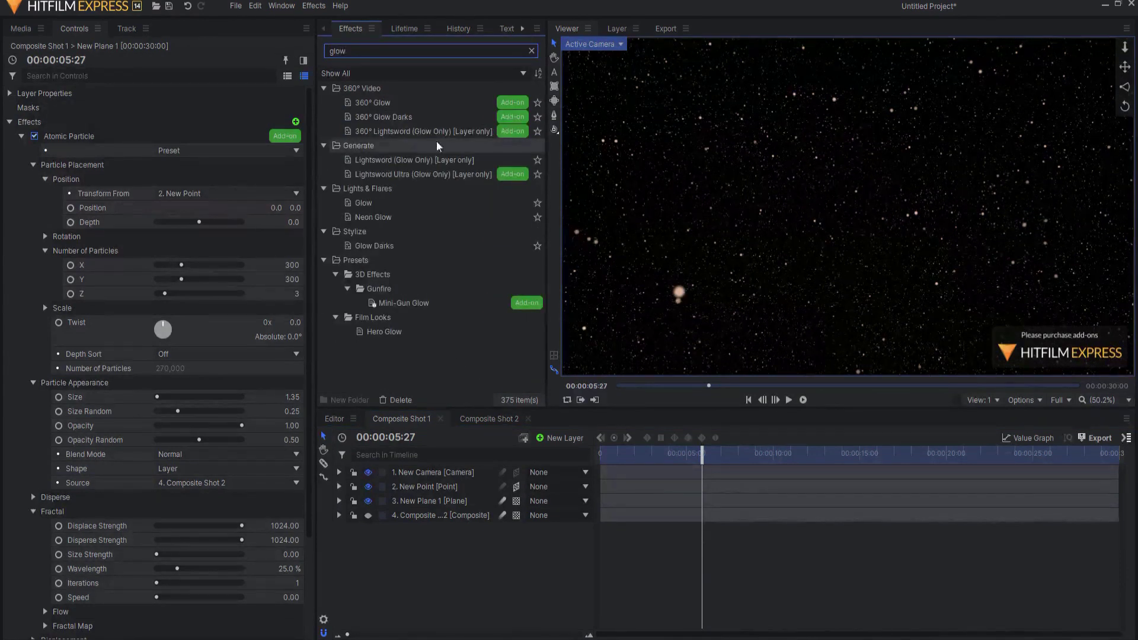
{"action": "left_click_drag", "start_coordinate": [364, 202], "coordinate": [421, 455]}
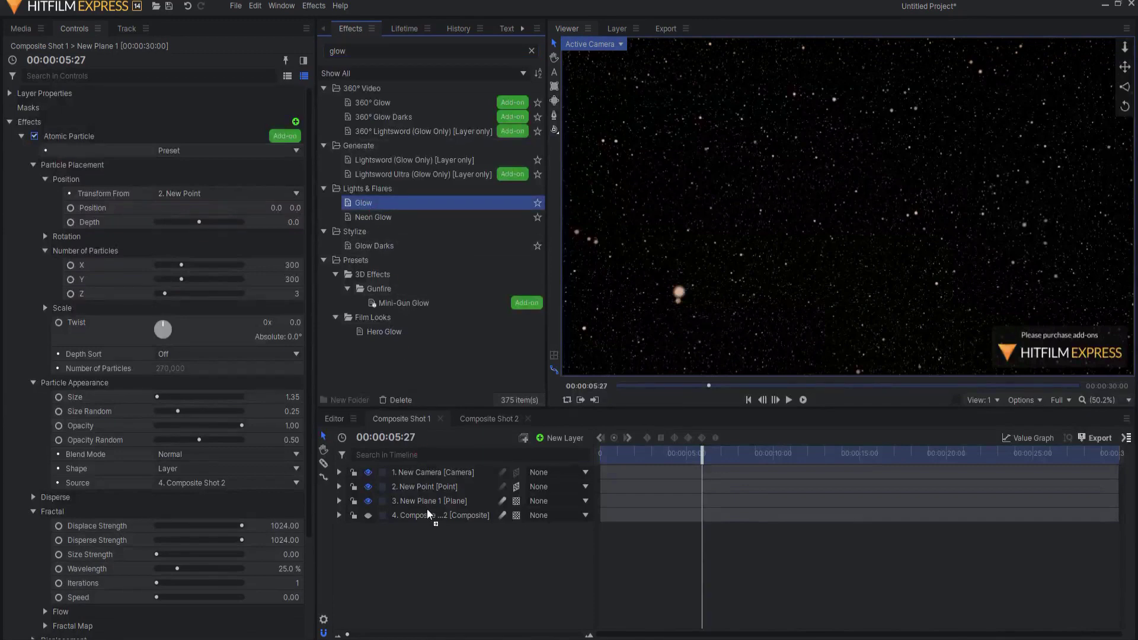
{"action": "left_click_drag", "start_coordinate": [429, 503], "coordinate": [429, 499]}
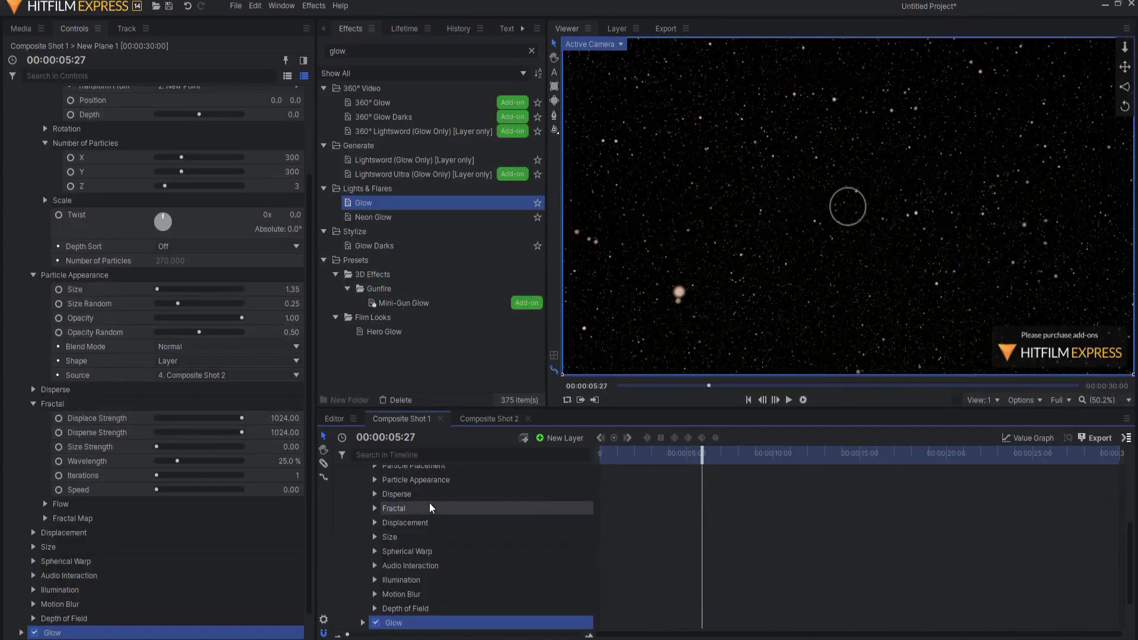
{"action": "left_click", "coordinate": [22, 136]}
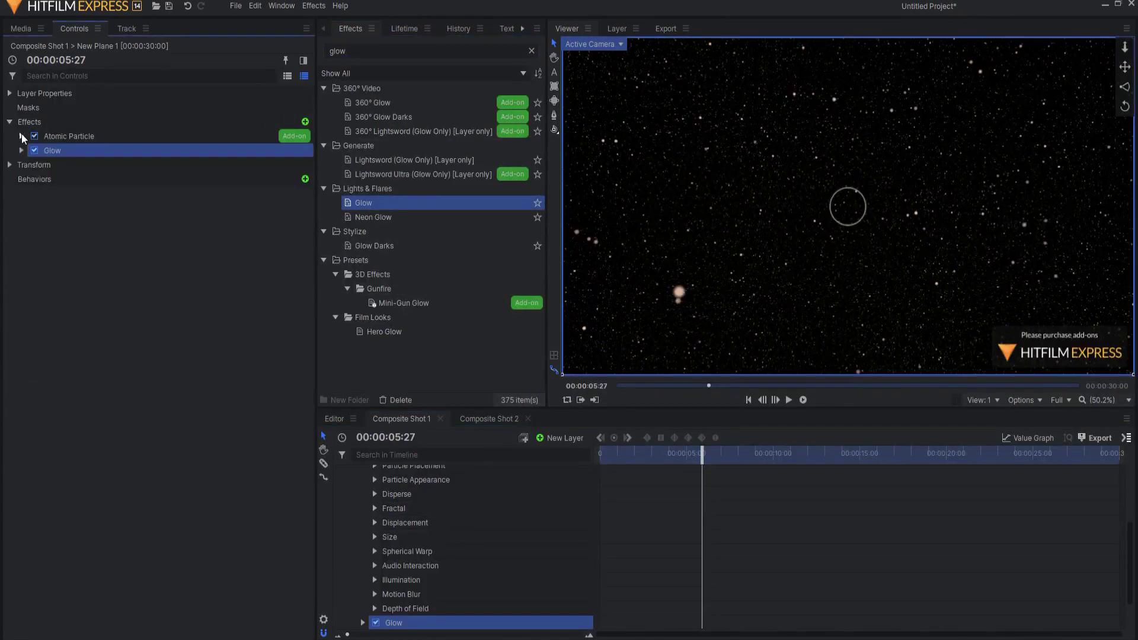
{"action": "left_click", "coordinate": [21, 150]}
{"action": "left_click_drag", "start_coordinate": [286, 165], "coordinate": [298, 164]}
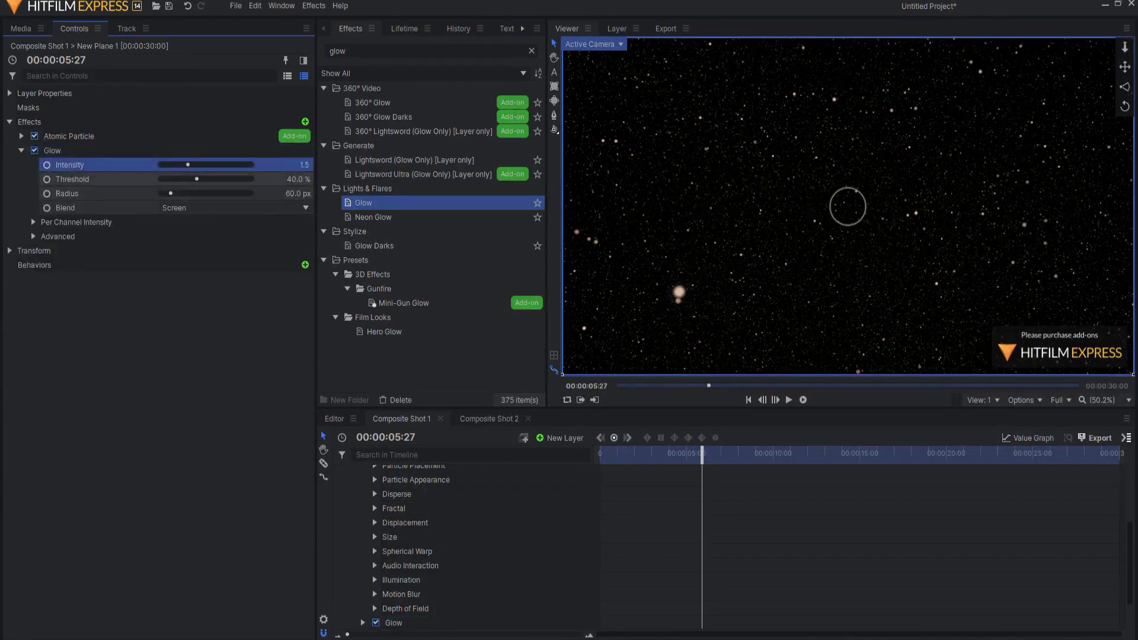
{"action": "left_click_drag", "start_coordinate": [298, 179], "coordinate": [288, 193]}
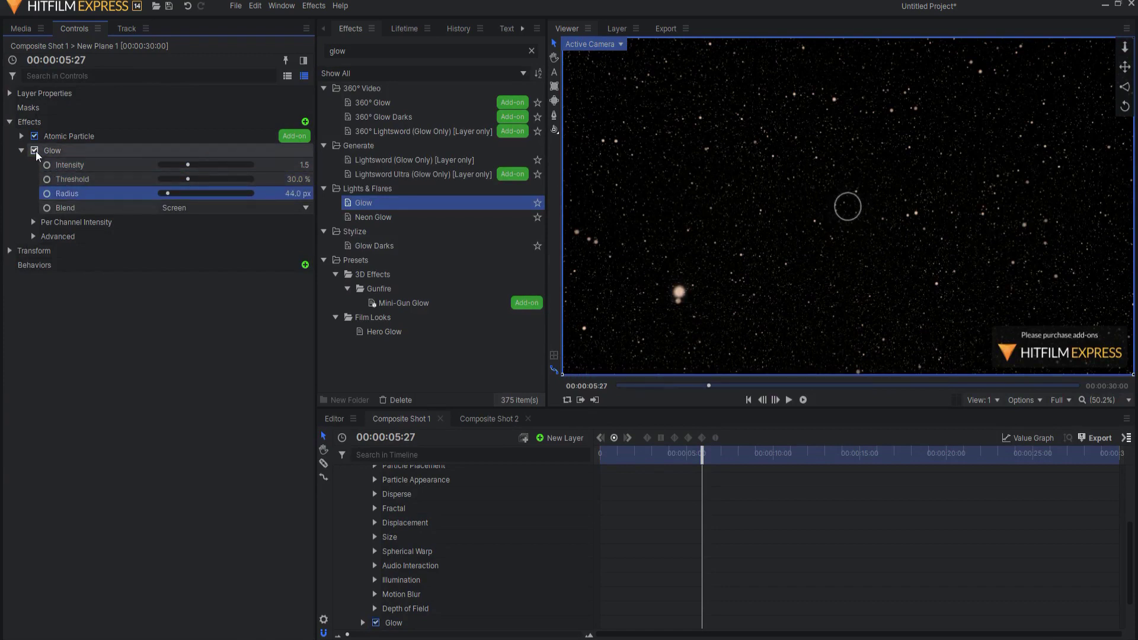
Duplicate the Glow and raise the second copy's intensity to 1.7
{"action": "left_click", "coordinate": [58, 151]}
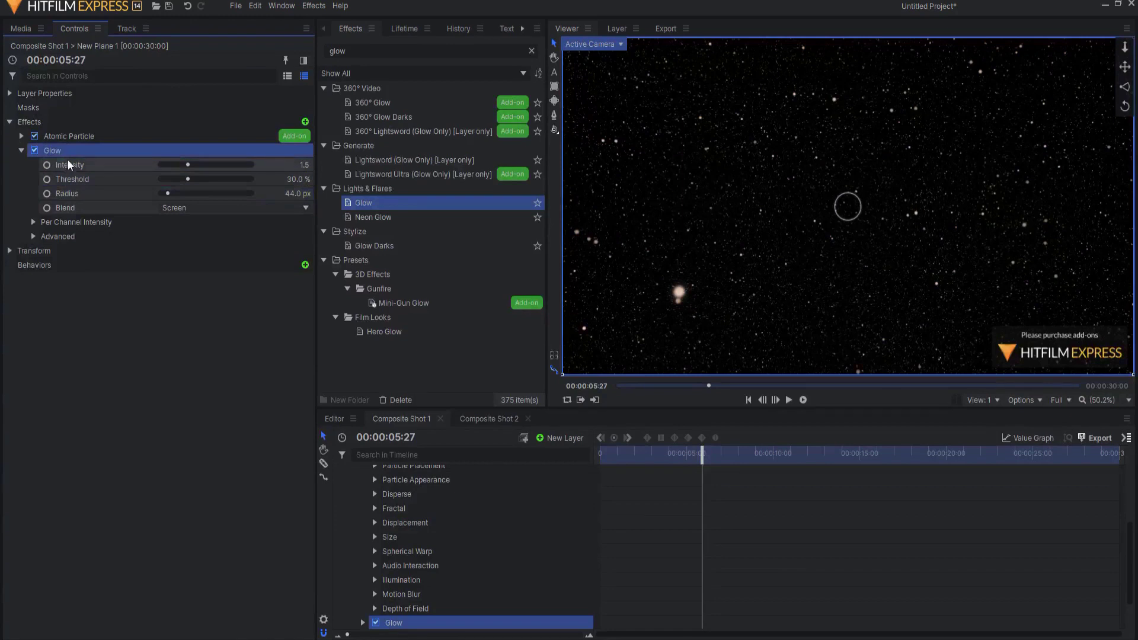
{"action": "key", "text": "ctrl+d"}
{"action": "left_click", "coordinate": [21, 251]}
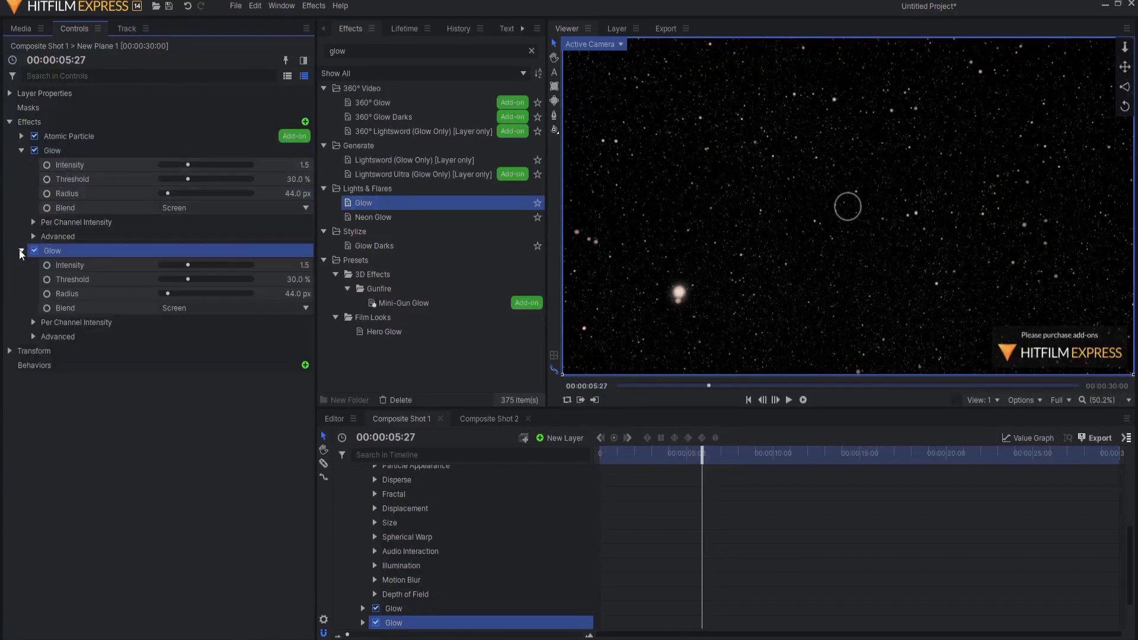
{"action": "mouse_move", "coordinate": [296, 265]}
{"action": "left_mouse_down"}
{"action": "mouse_move", "coordinate": [310, 296]}
{"action": "mouse_move", "coordinate": [285, 280]}
{"action": "left_mouse_up"}
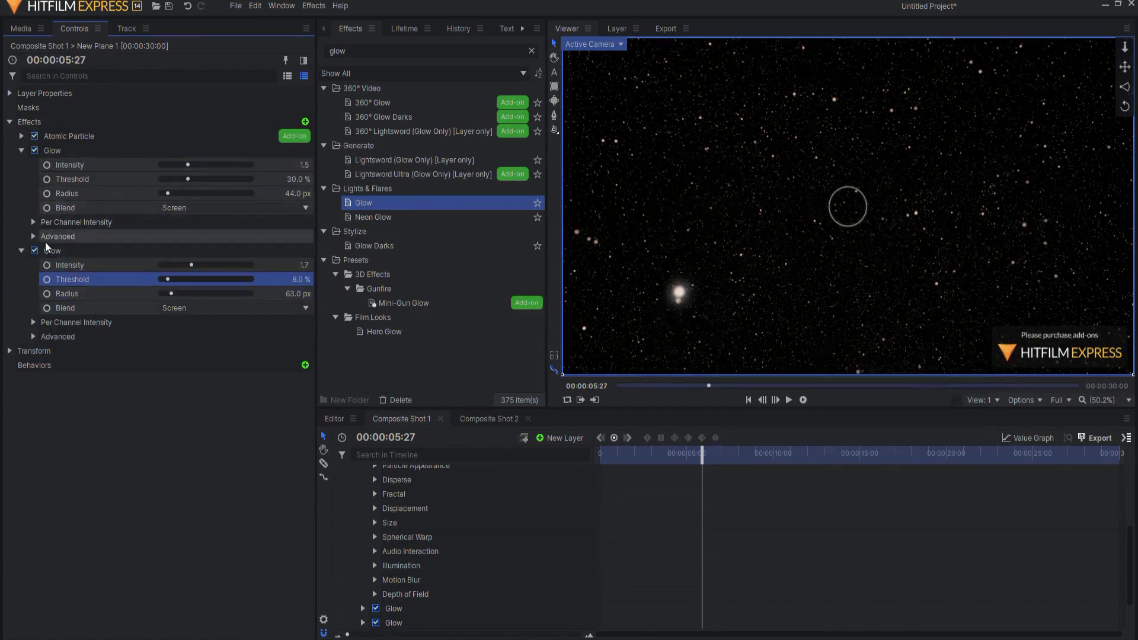
Duplicate the second Glow, give the third a 180 px radius, and preview at 00:00:05:07
{"action": "left_click", "coordinate": [66, 251]}
{"action": "key", "text": "ctrl+d"}
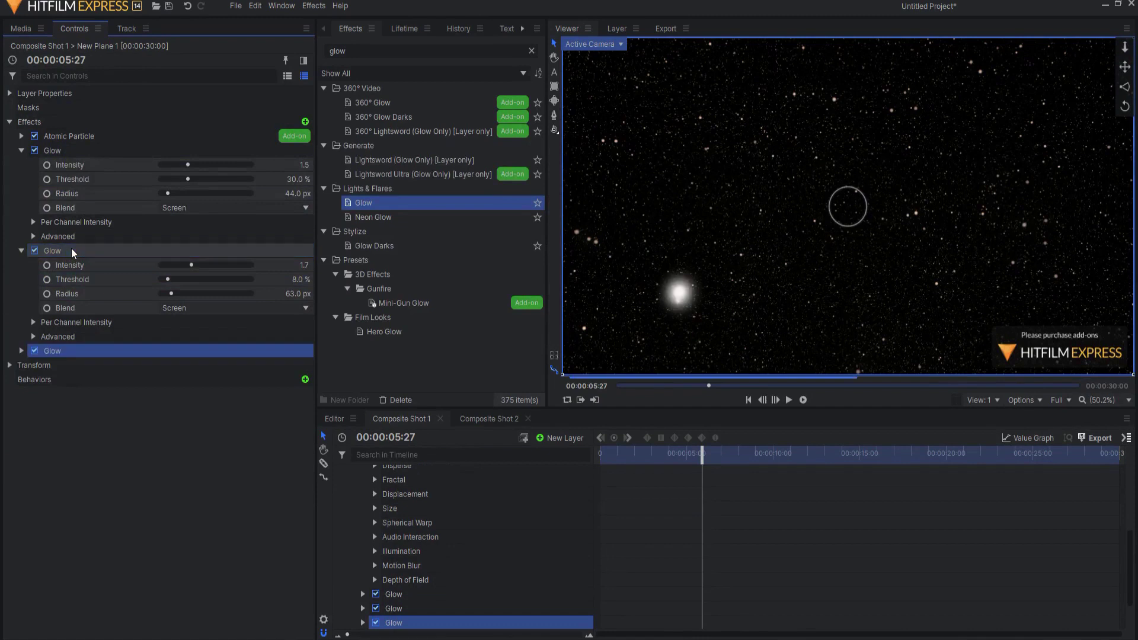
{"action": "left_click", "coordinate": [21, 350]}
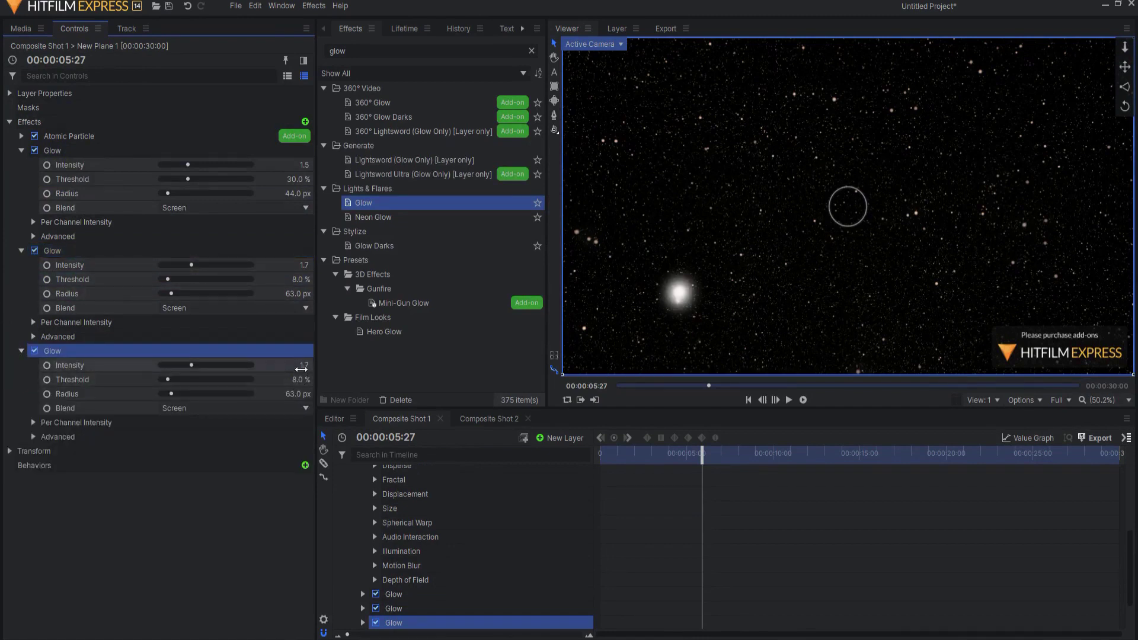
{"action": "left_click", "coordinate": [297, 394]}
{"action": "type", "text": "180"}
{"action": "key", "text": "Return"}
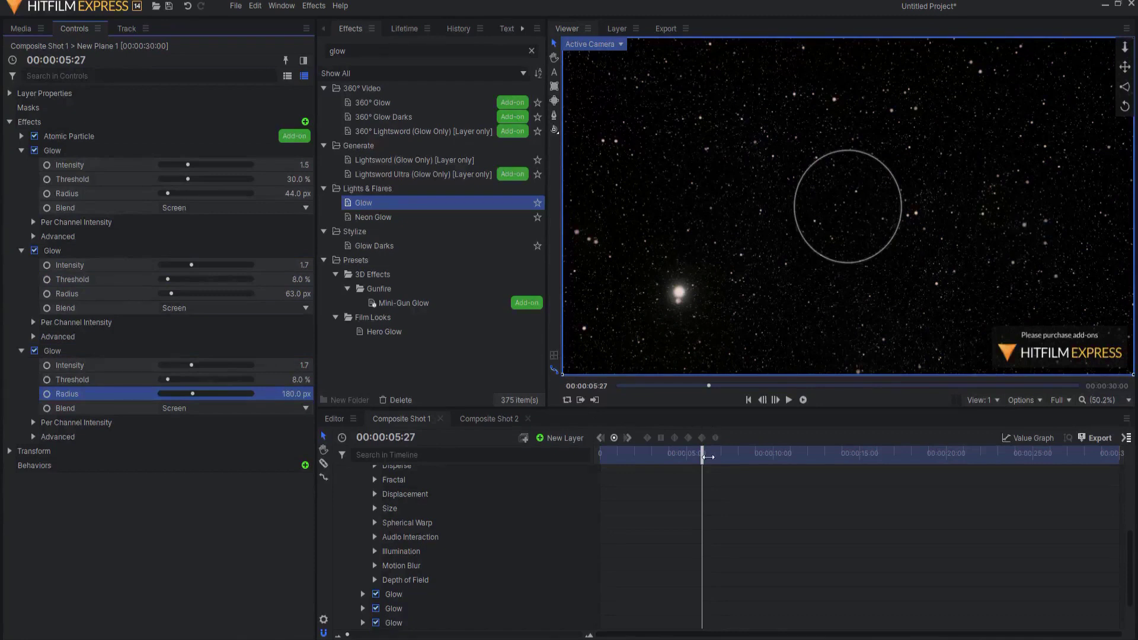
{"action": "mouse_move", "coordinate": [708, 457]}
{"action": "left_mouse_down"}
{"action": "mouse_move", "coordinate": [687, 457]}
{"action": "mouse_move", "coordinate": [697, 457]}
{"action": "left_mouse_up"}
Collapse the three Glows and toggle them off and on to compare the result
{"action": "left_click", "coordinate": [22, 151]}
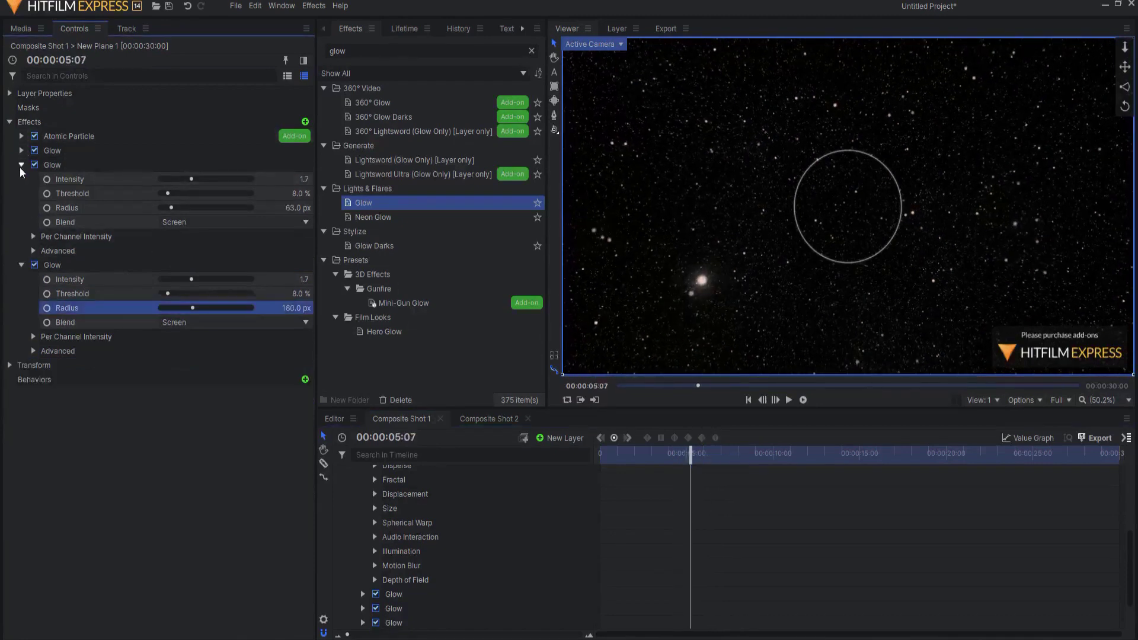
{"action": "left_click", "coordinate": [22, 166]}
{"action": "left_click", "coordinate": [21, 179]}
{"action": "left_click", "coordinate": [52, 150]}
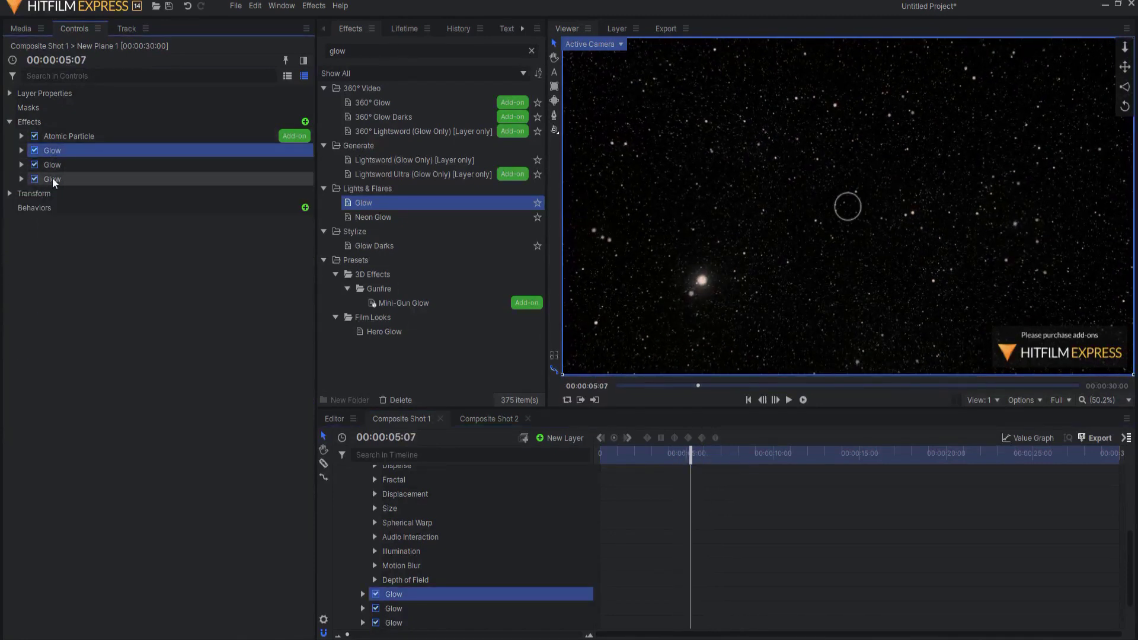
{"action": "left_click", "coordinate": [52, 178], "text": "shift"}
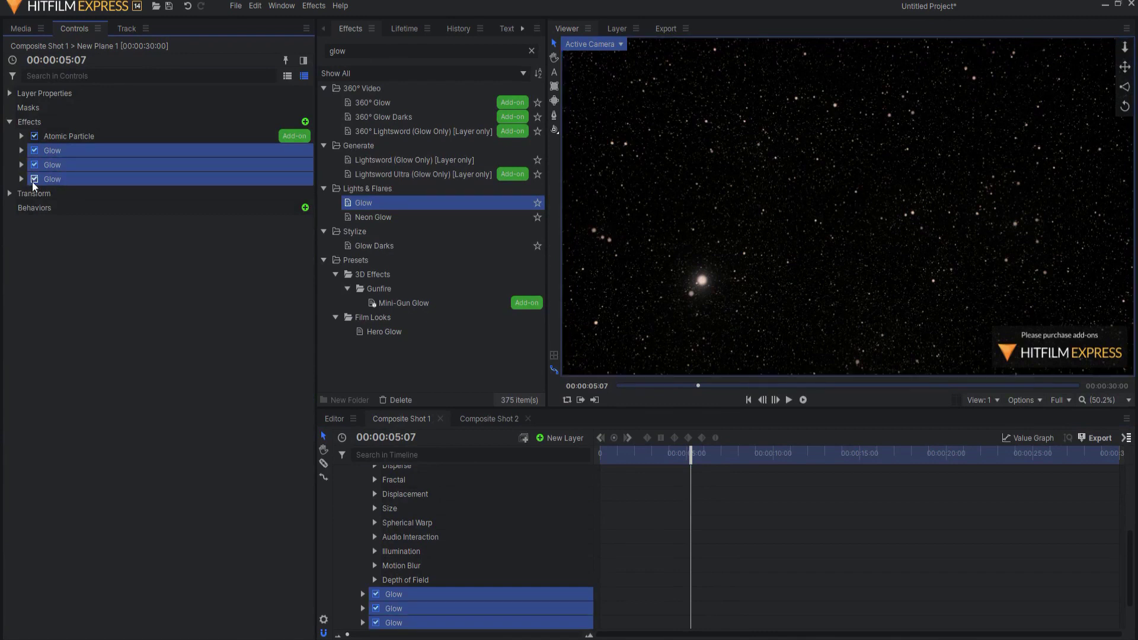
{"action": "left_click", "coordinate": [33, 181]}
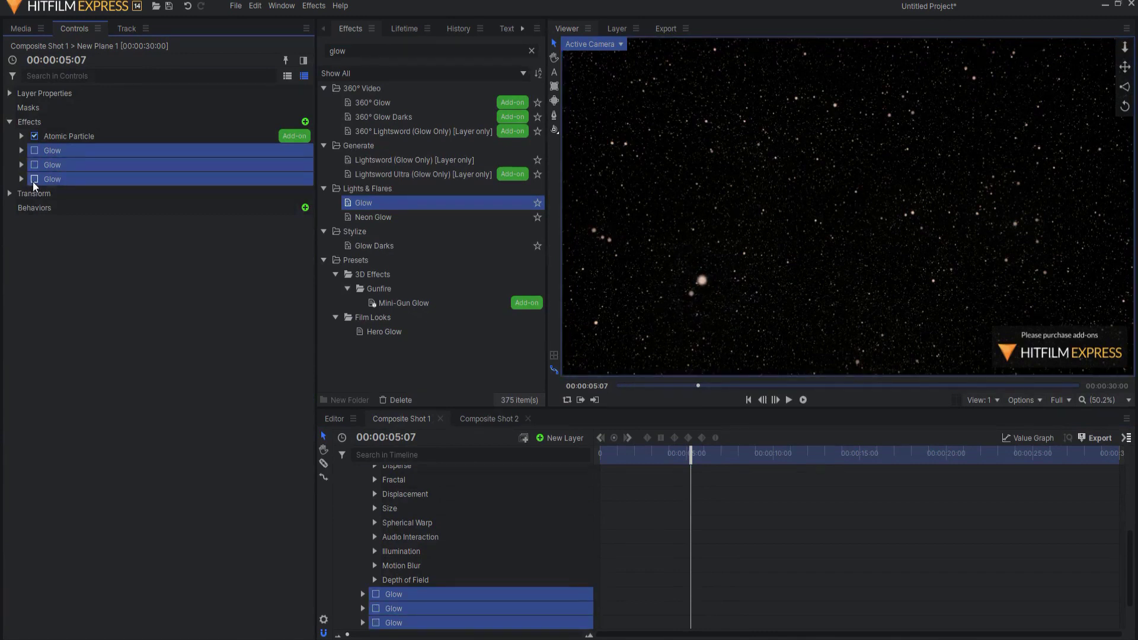
{"action": "left_click", "coordinate": [33, 181]}
{"action": "left_click", "coordinate": [83, 283]}
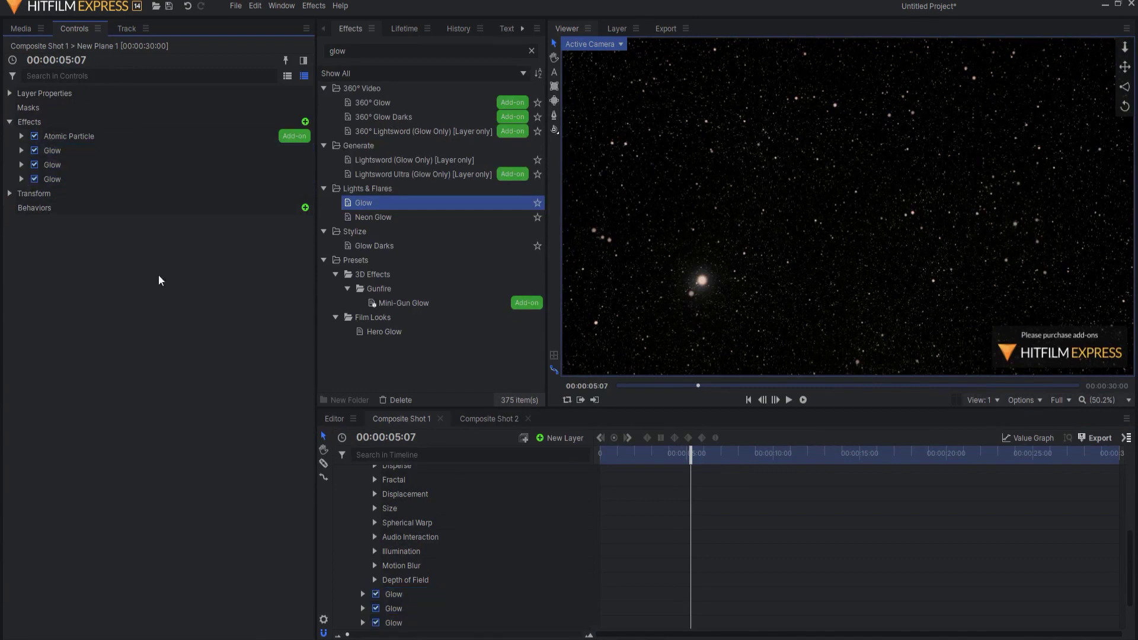
{"action": "left_click", "coordinate": [347, 53]}
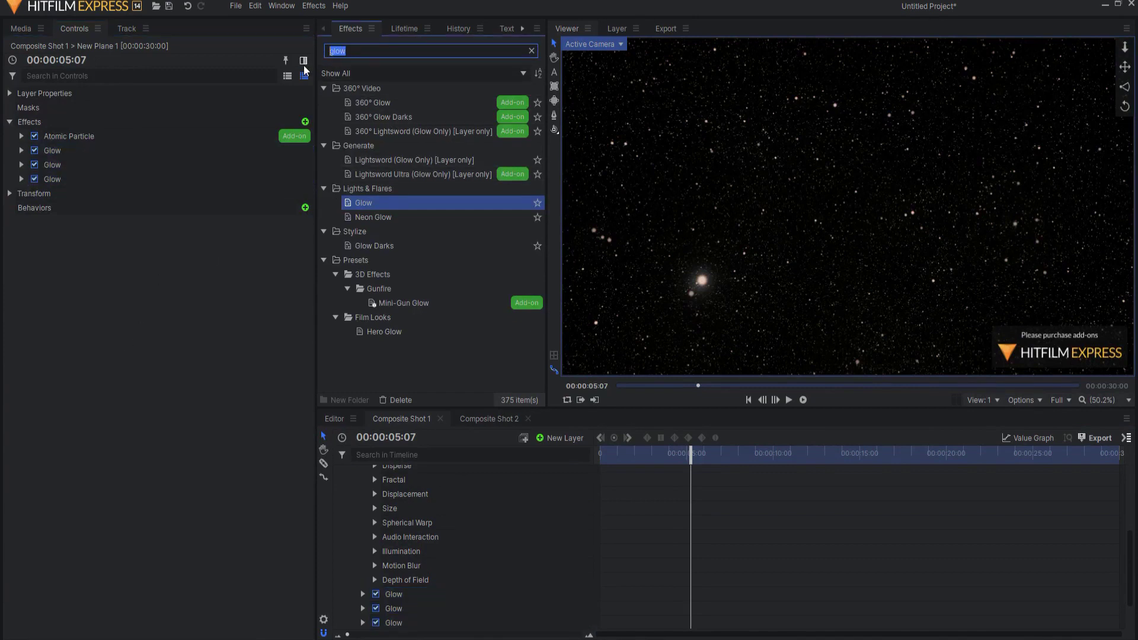
Apply Auto Light Flares to the particle plane and expand its Hotspot Generation settings
{"action": "type", "text": "auto"}
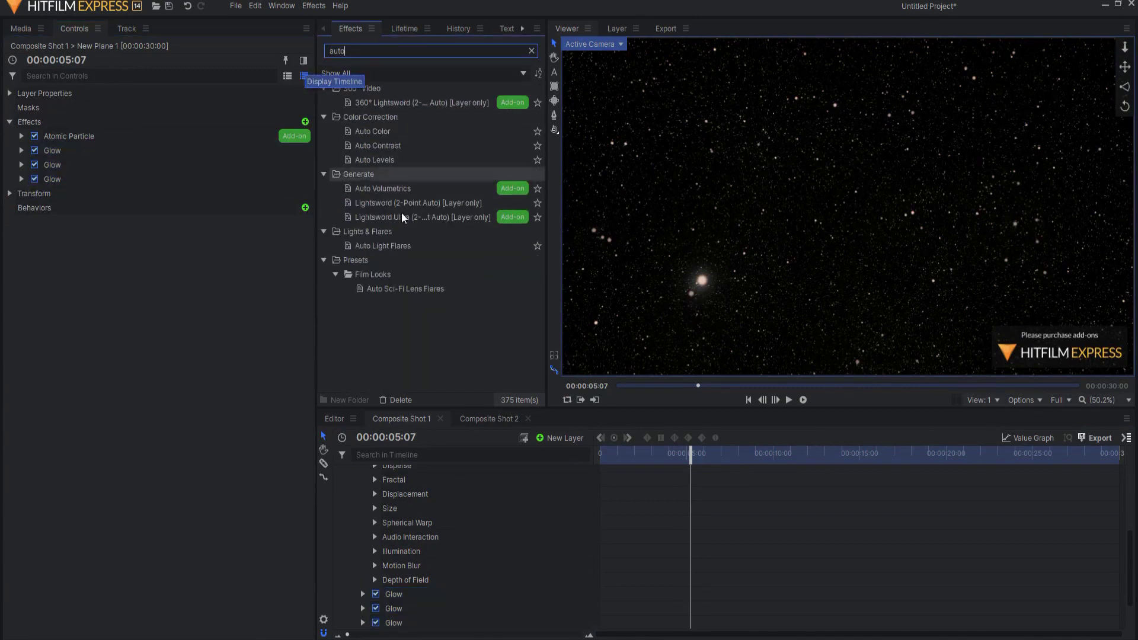
{"action": "left_click_drag", "start_coordinate": [387, 246], "coordinate": [44, 183]}
{"action": "left_click", "coordinate": [21, 193]}
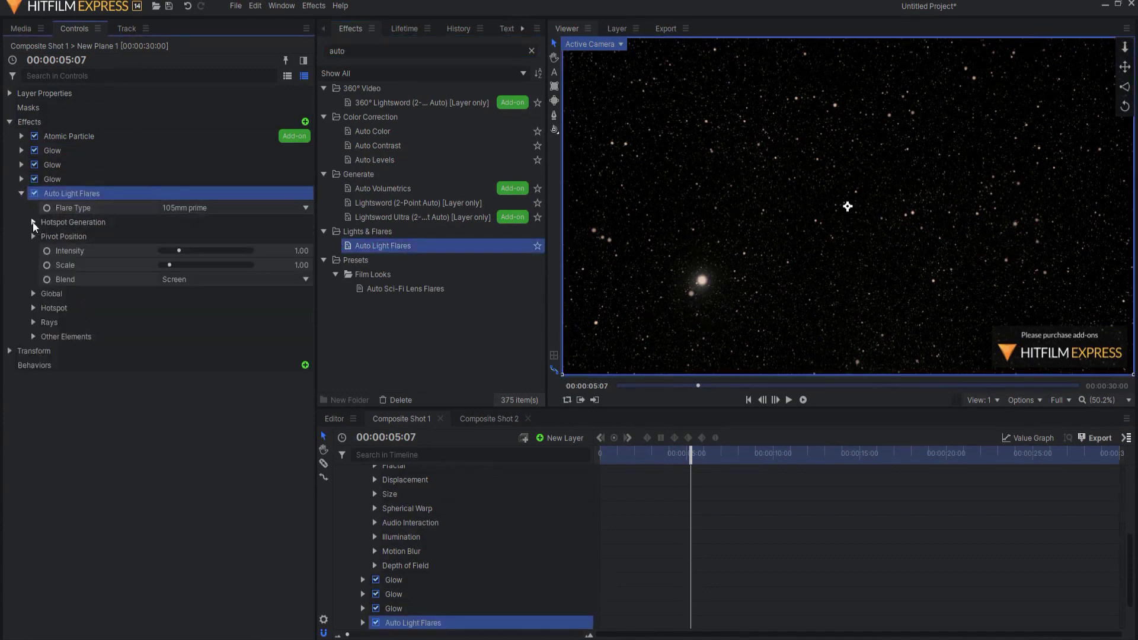
{"action": "left_click", "coordinate": [33, 223]}
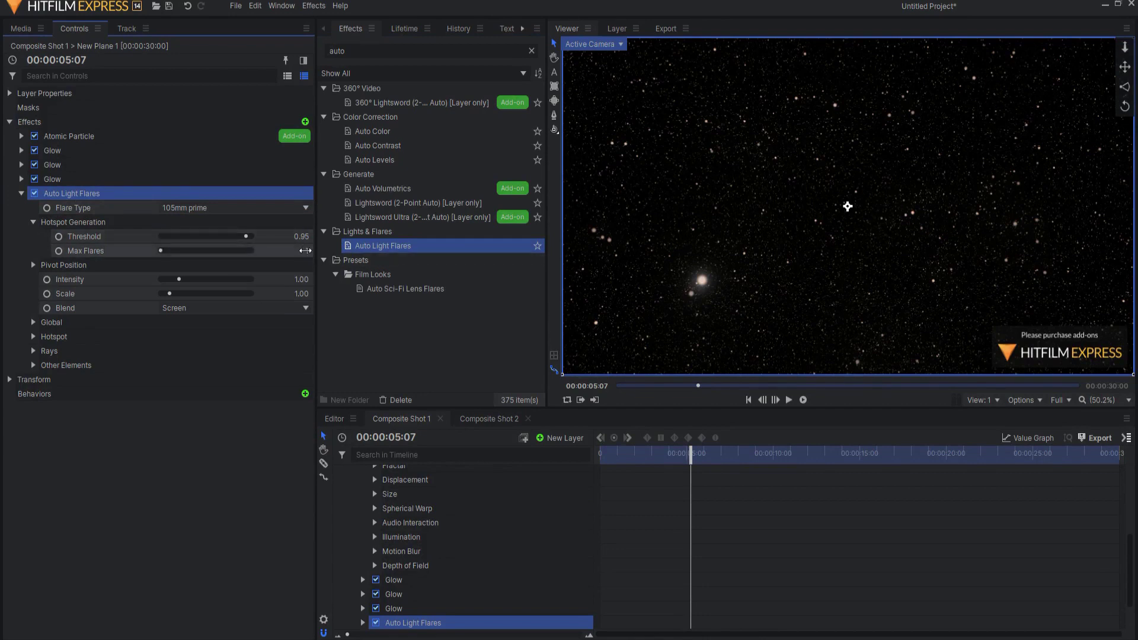
Set Max Flares 100, Threshold 0.68, Intensity 0.87 and Scale 0.84
{"action": "left_click_drag", "start_coordinate": [305, 250], "coordinate": [309, 251]}
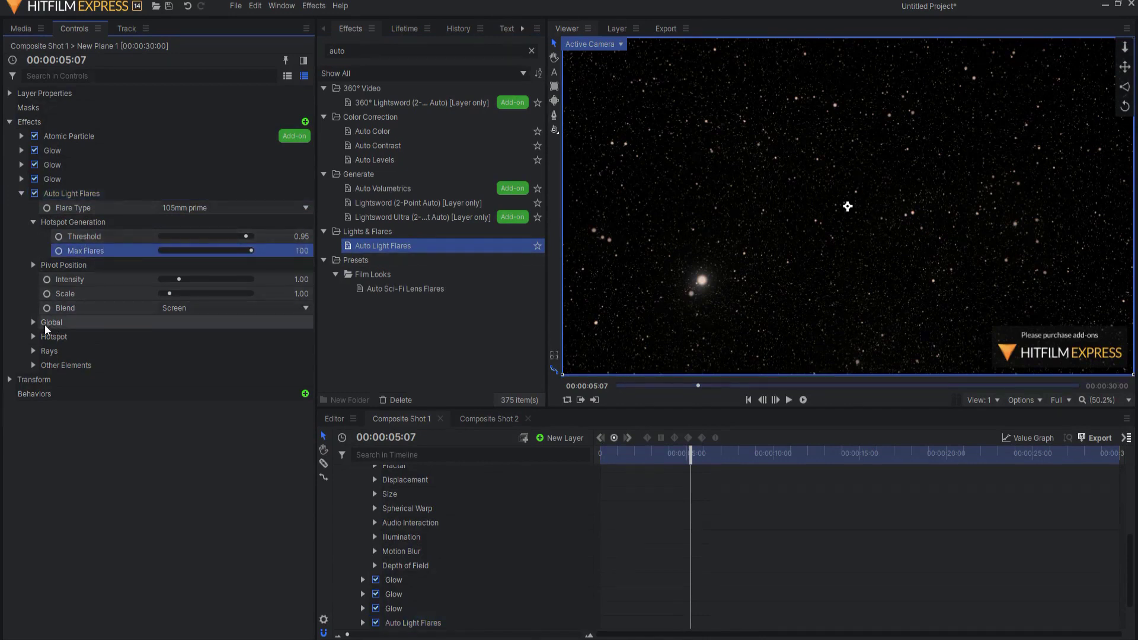
{"action": "left_click_drag", "start_coordinate": [302, 279], "coordinate": [294, 293]}
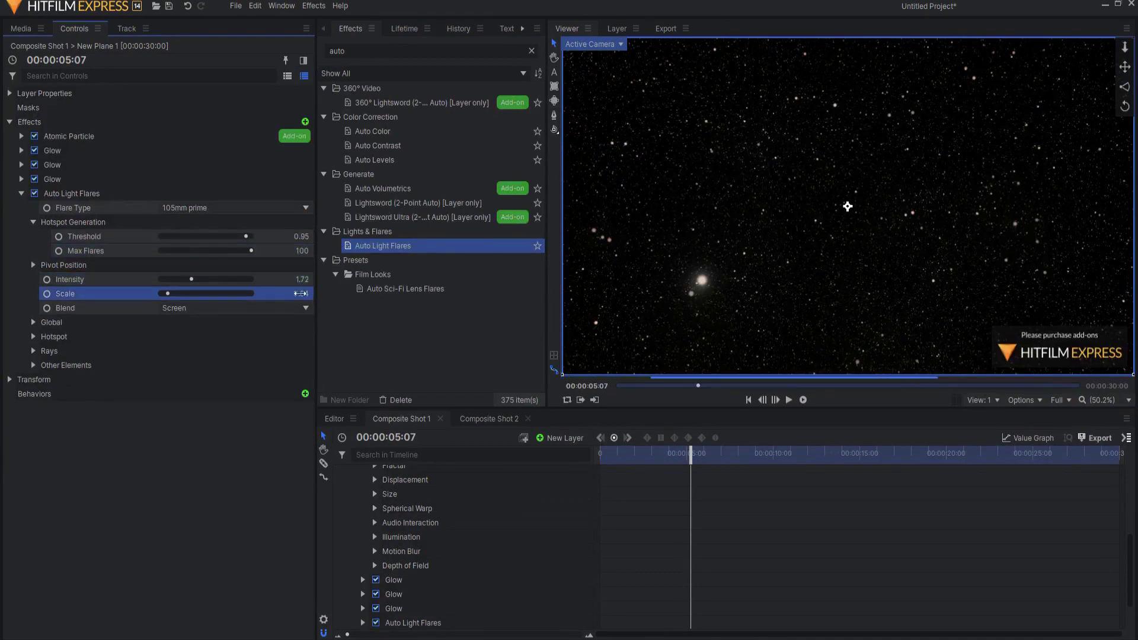
{"action": "mouse_move", "coordinate": [299, 236]}
{"action": "left_mouse_down"}
{"action": "mouse_move", "coordinate": [285, 236]}
{"action": "mouse_move", "coordinate": [296, 236]}
{"action": "left_mouse_up"}
{"action": "left_click_drag", "start_coordinate": [302, 278], "coordinate": [299, 278]}
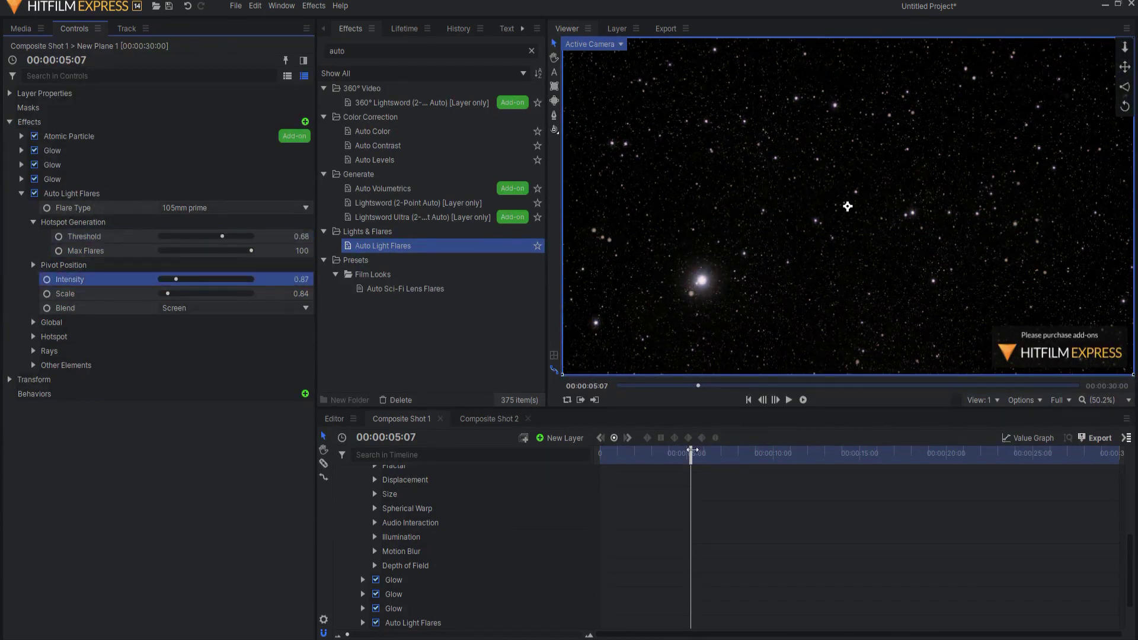
{"action": "mouse_move", "coordinate": [691, 452]}
{"action": "left_mouse_down"}
{"action": "mouse_move", "coordinate": [788, 454]}
{"action": "mouse_move", "coordinate": [877, 428]}
{"action": "mouse_move", "coordinate": [845, 428]}
{"action": "mouse_move", "coordinate": [948, 409]}
{"action": "mouse_move", "coordinate": [637, 418]}
{"action": "mouse_move", "coordinate": [995, 431]}
{"action": "mouse_move", "coordinate": [634, 443]}
{"action": "mouse_move", "coordinate": [711, 444]}
{"action": "left_mouse_up"}
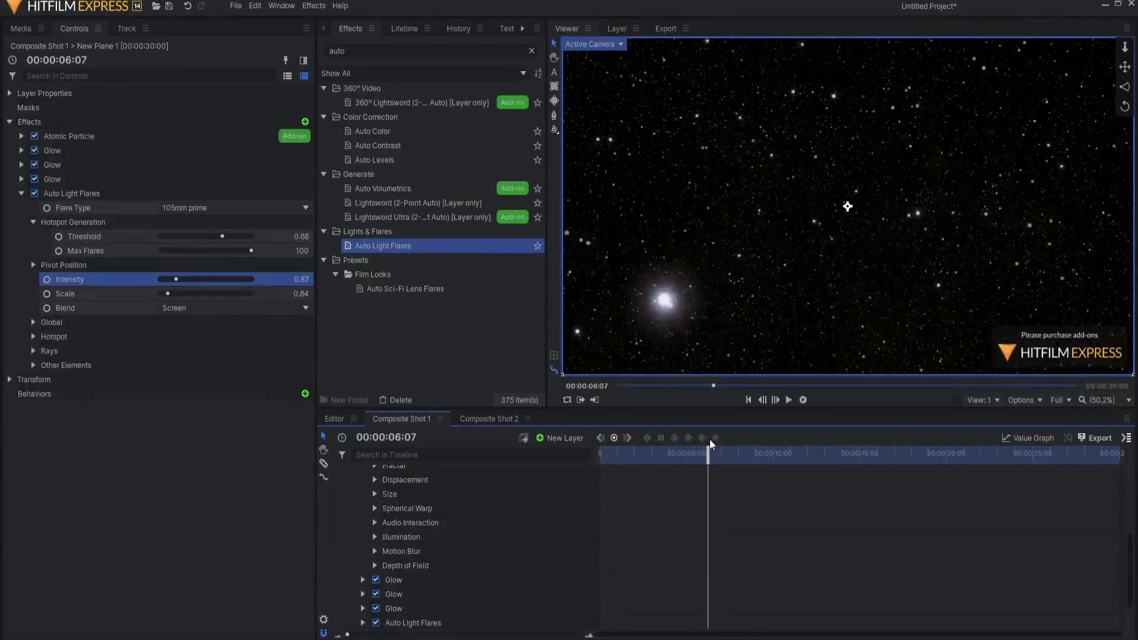
Scrub the playhead to around 00:00:06:11 to preview the glowing, flared starfield
{"action": "left_click_drag", "start_coordinate": [711, 445], "coordinate": [753, 462]}
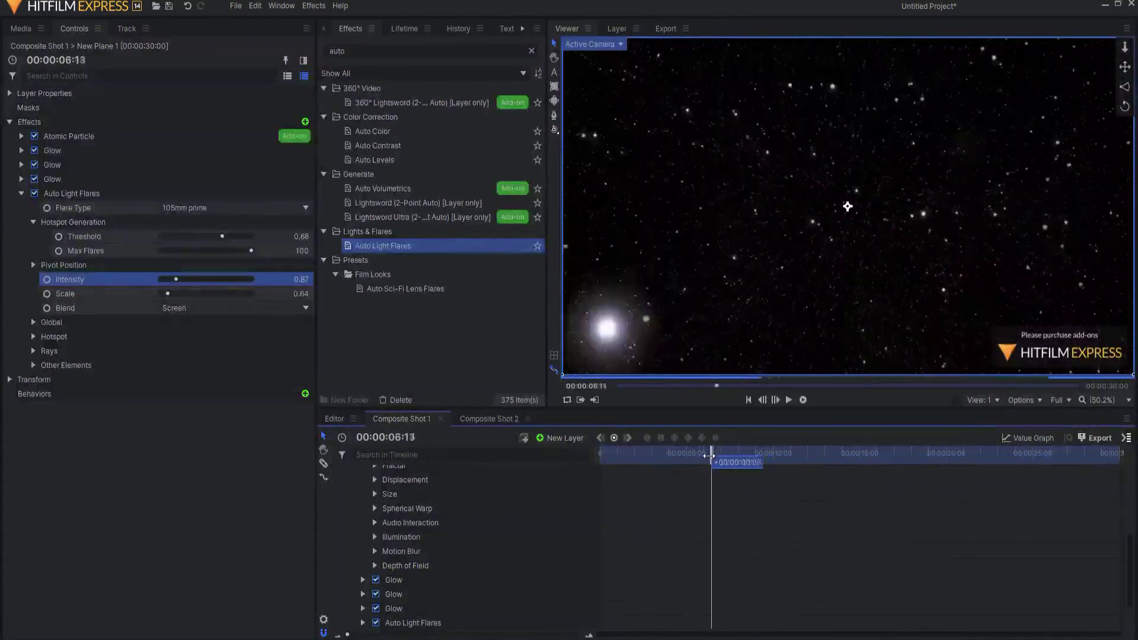